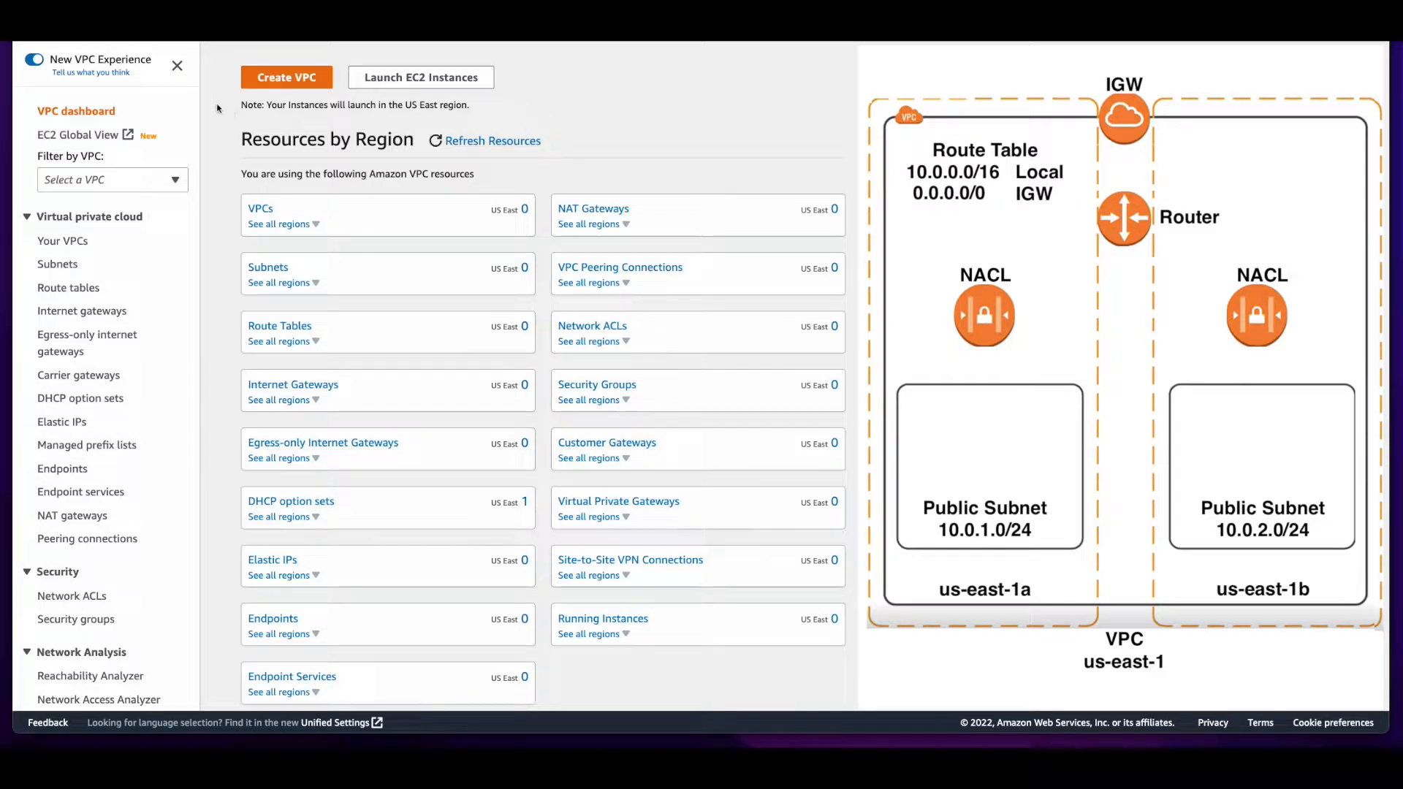
# Set up a VPC-only resource with the name tag myVPC and the IPv4 CIDR 10.0.0.0/16
pyautogui.click(326, 83)
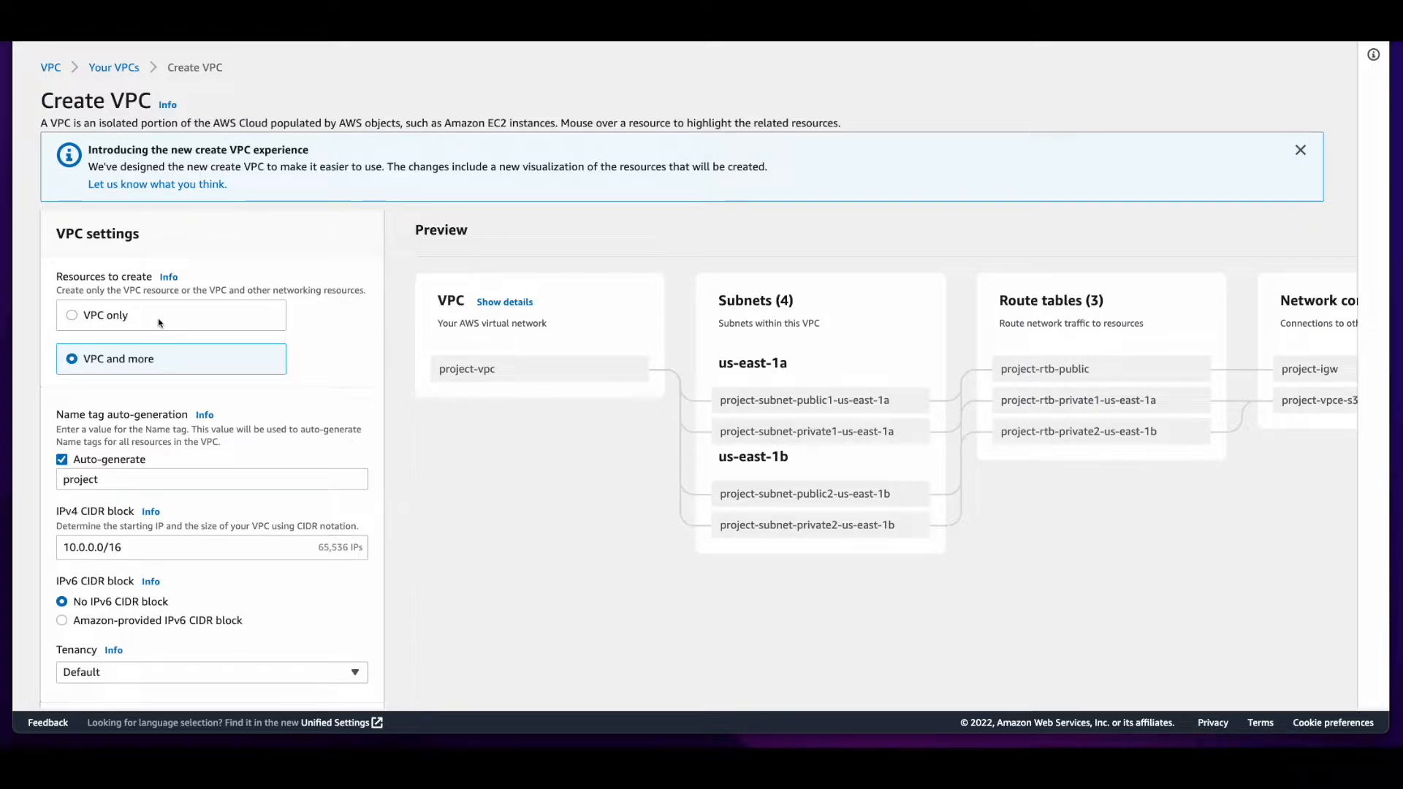
pyautogui.click(197, 322)
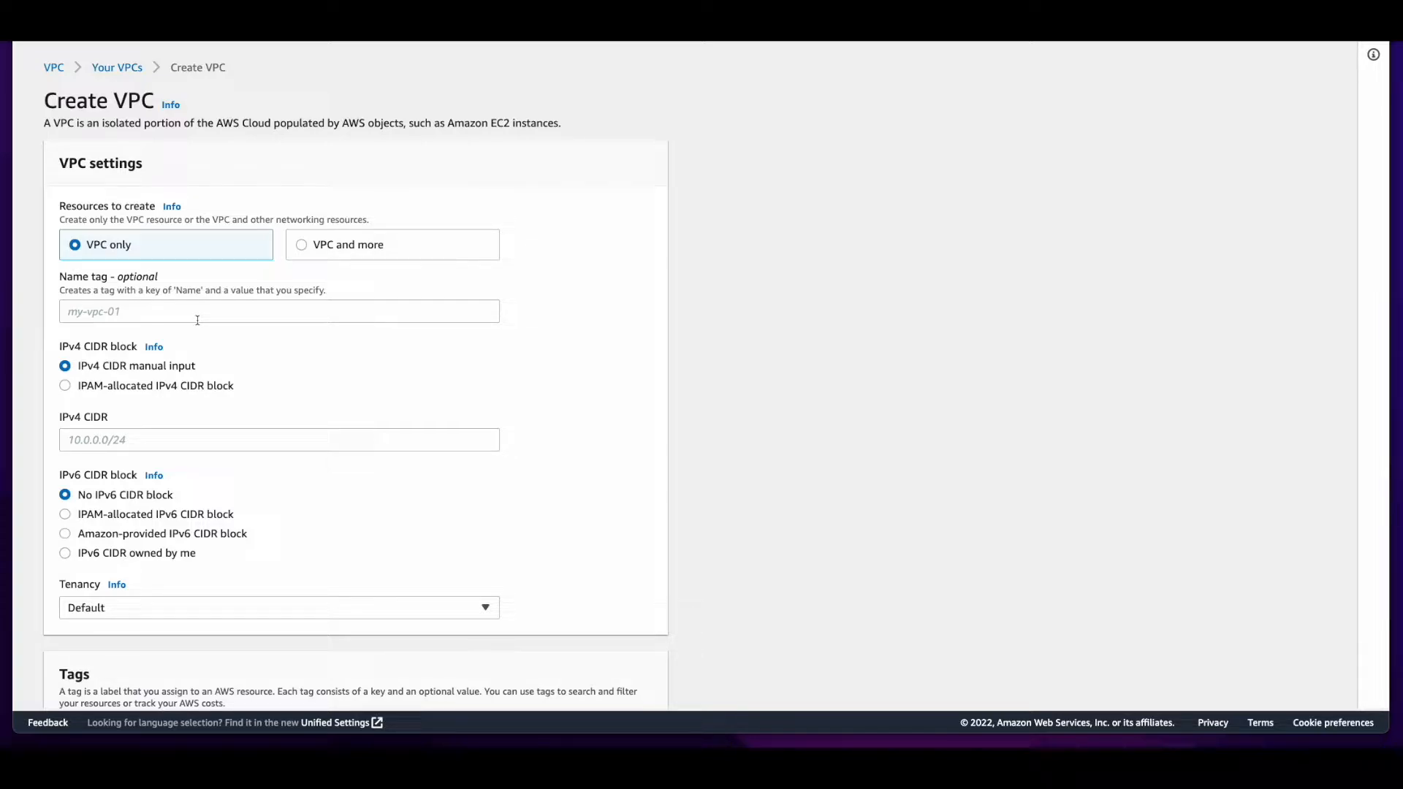
pyautogui.click(197, 313)
pyautogui.write('myVPC')
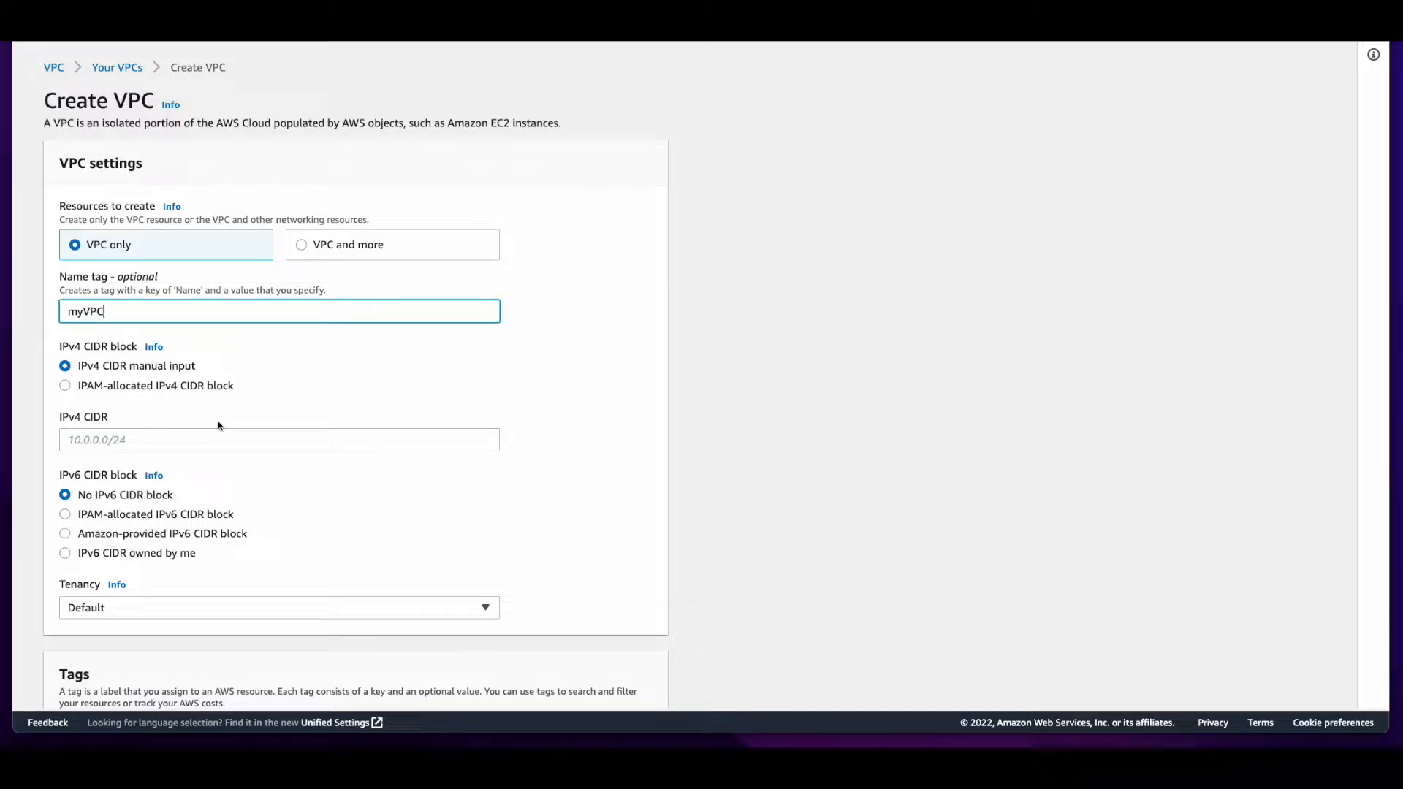
pyautogui.click(209, 440)
pyautogui.write('10.0.0.0/16')
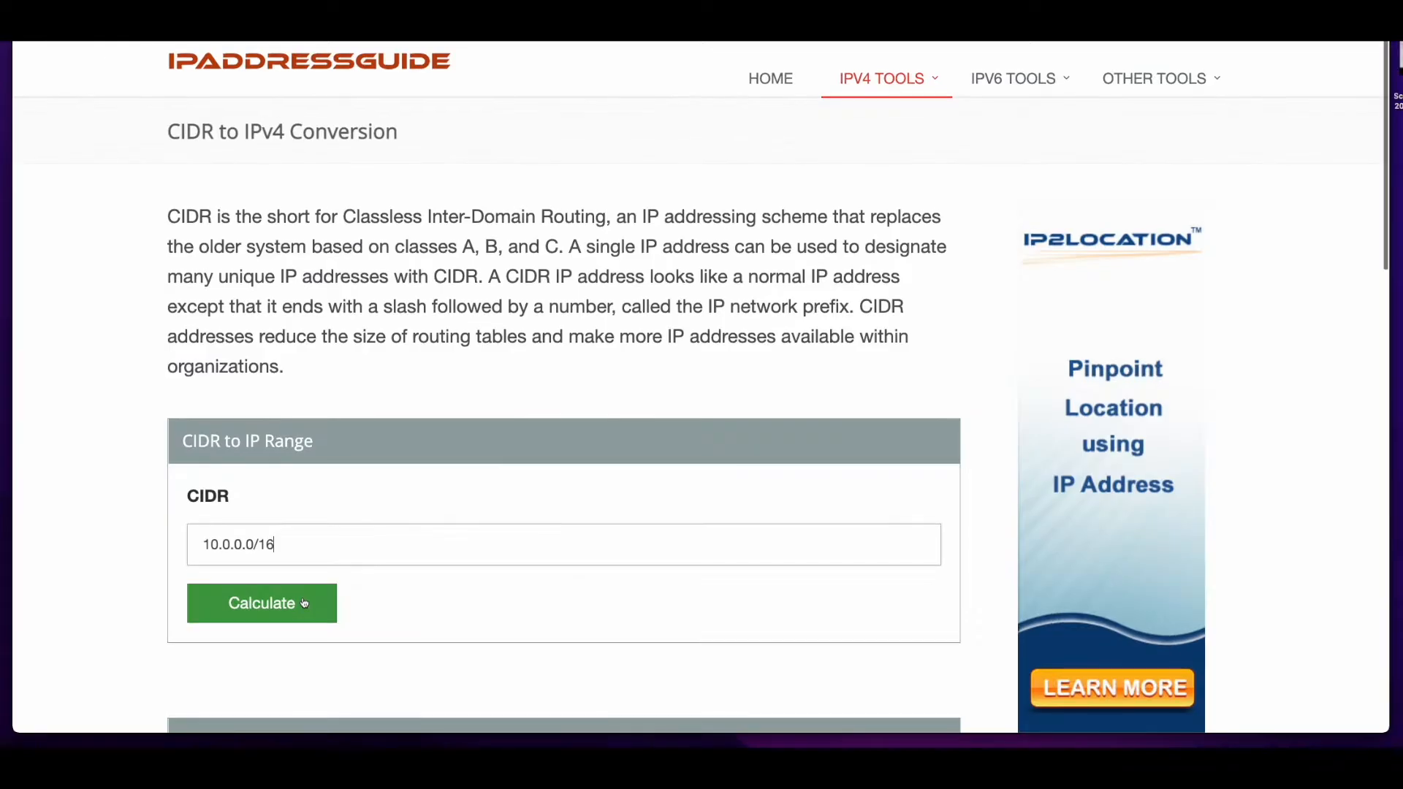
# Calculate the IP range for 10.0.0.0/16 on the IPAddressGuide site, and create myVPC back in the AWS console
pyautogui.click(260, 602)
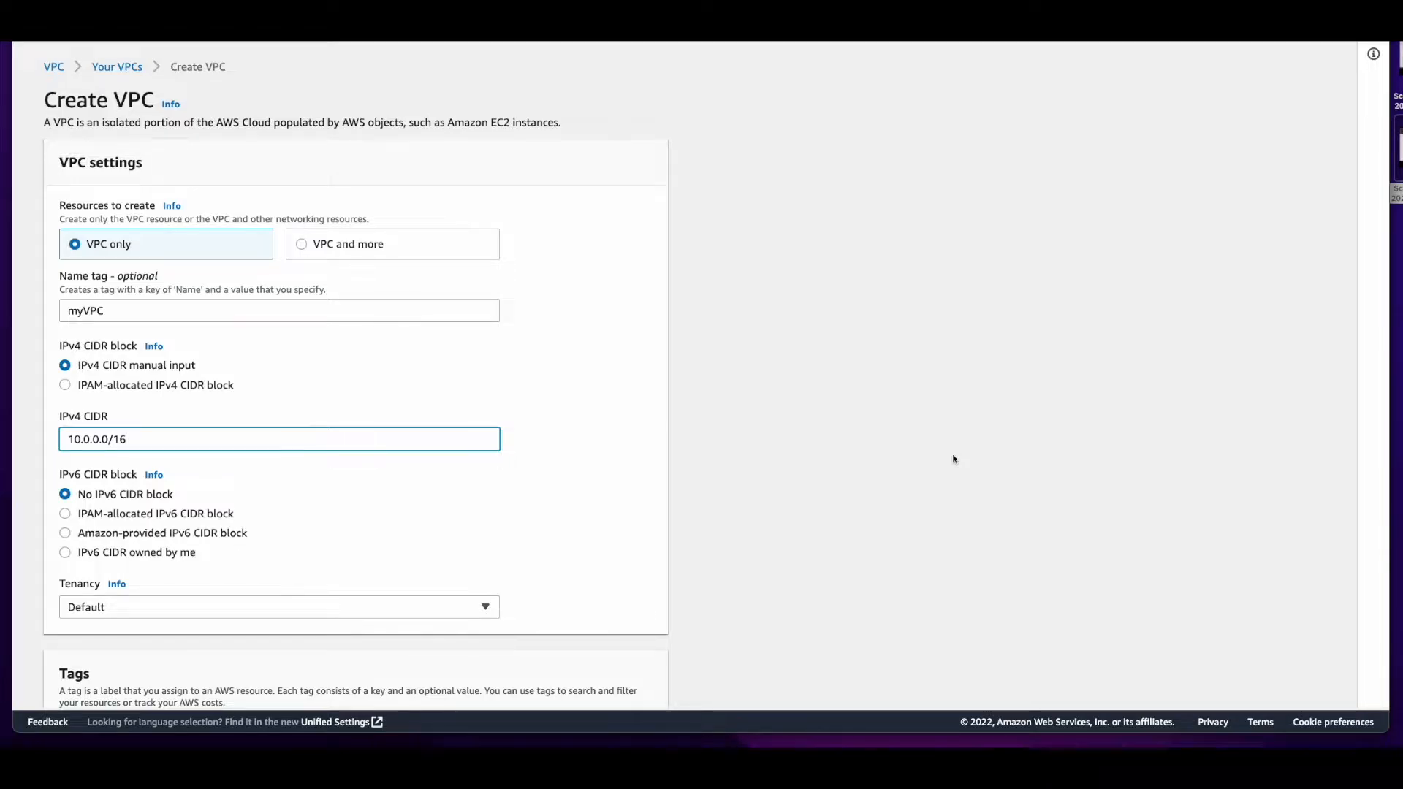
pyautogui.scroll(-5, 953, 459)
pyautogui.click(660, 692)
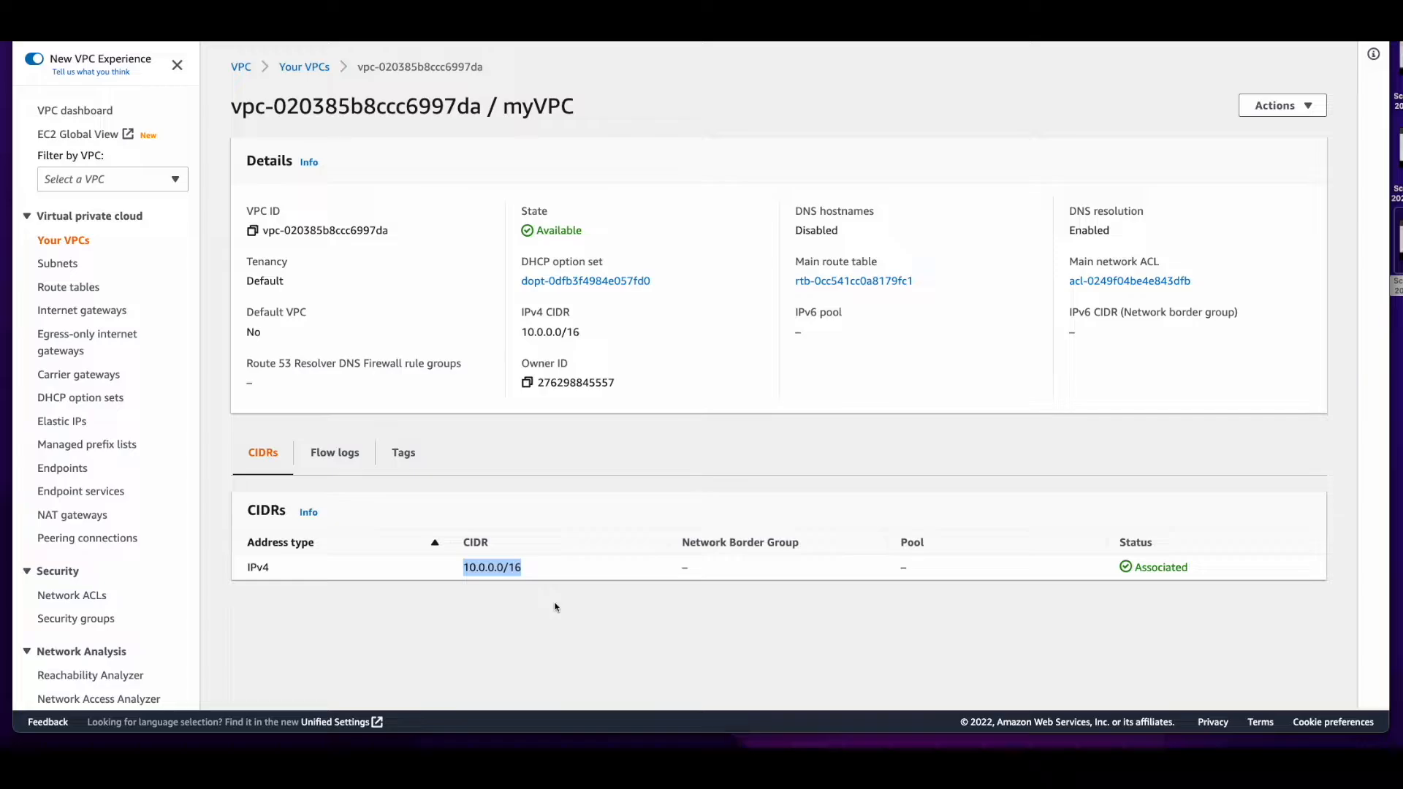
pyautogui.click(556, 606)
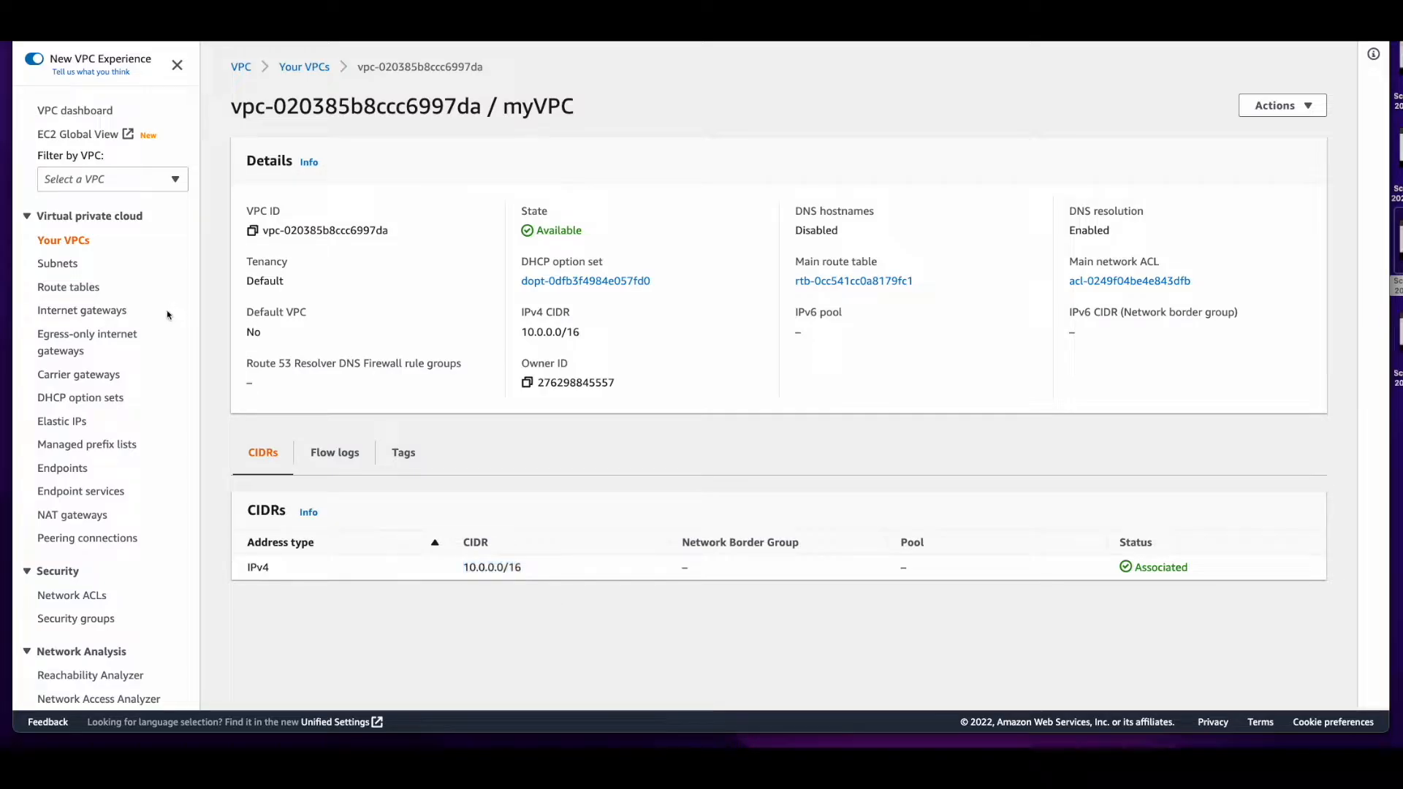
# Create an internet gateway with the name tag myIGW
pyautogui.click(60, 313)
pyautogui.click(1206, 66)
pyautogui.click(454, 276)
pyautogui.write('myIGW')
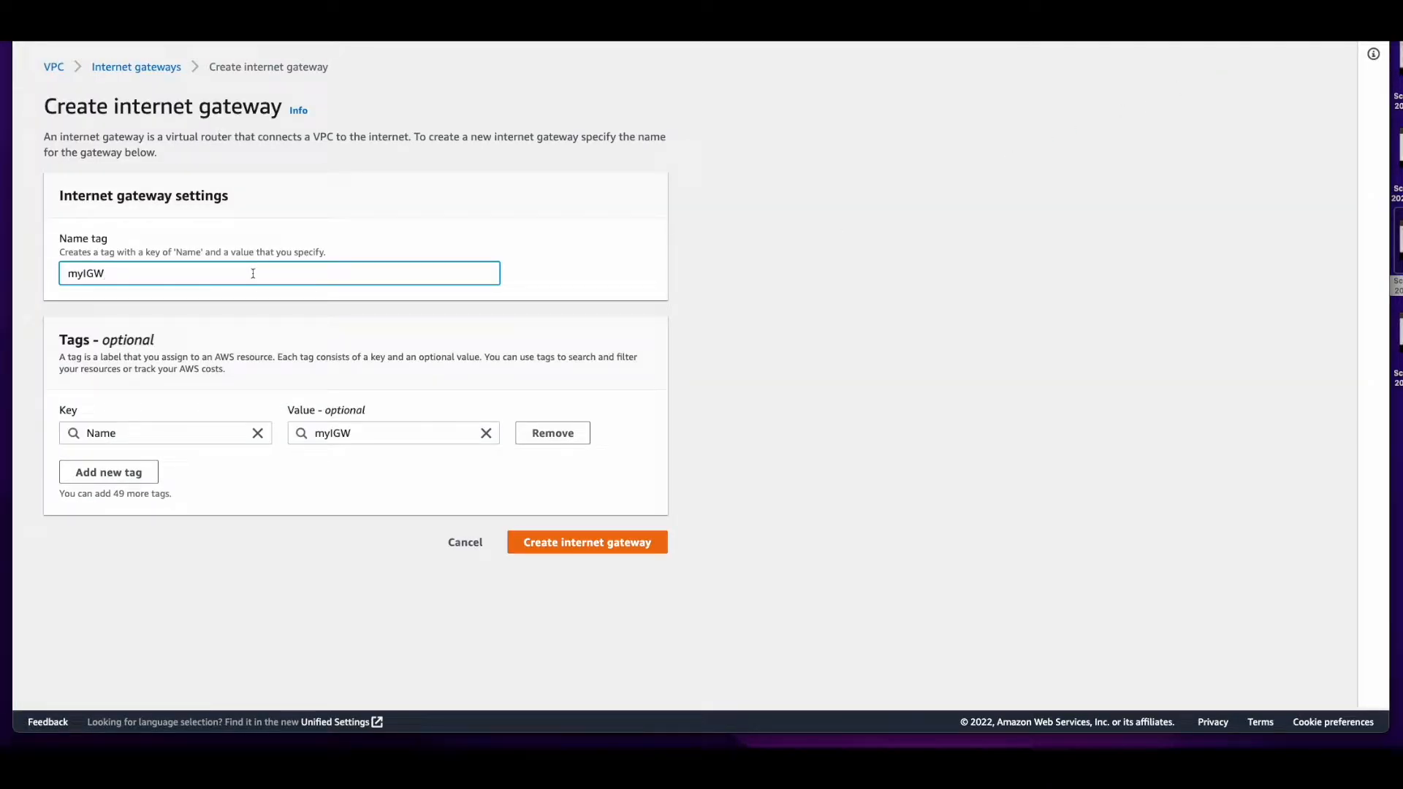
pyautogui.click(612, 546)
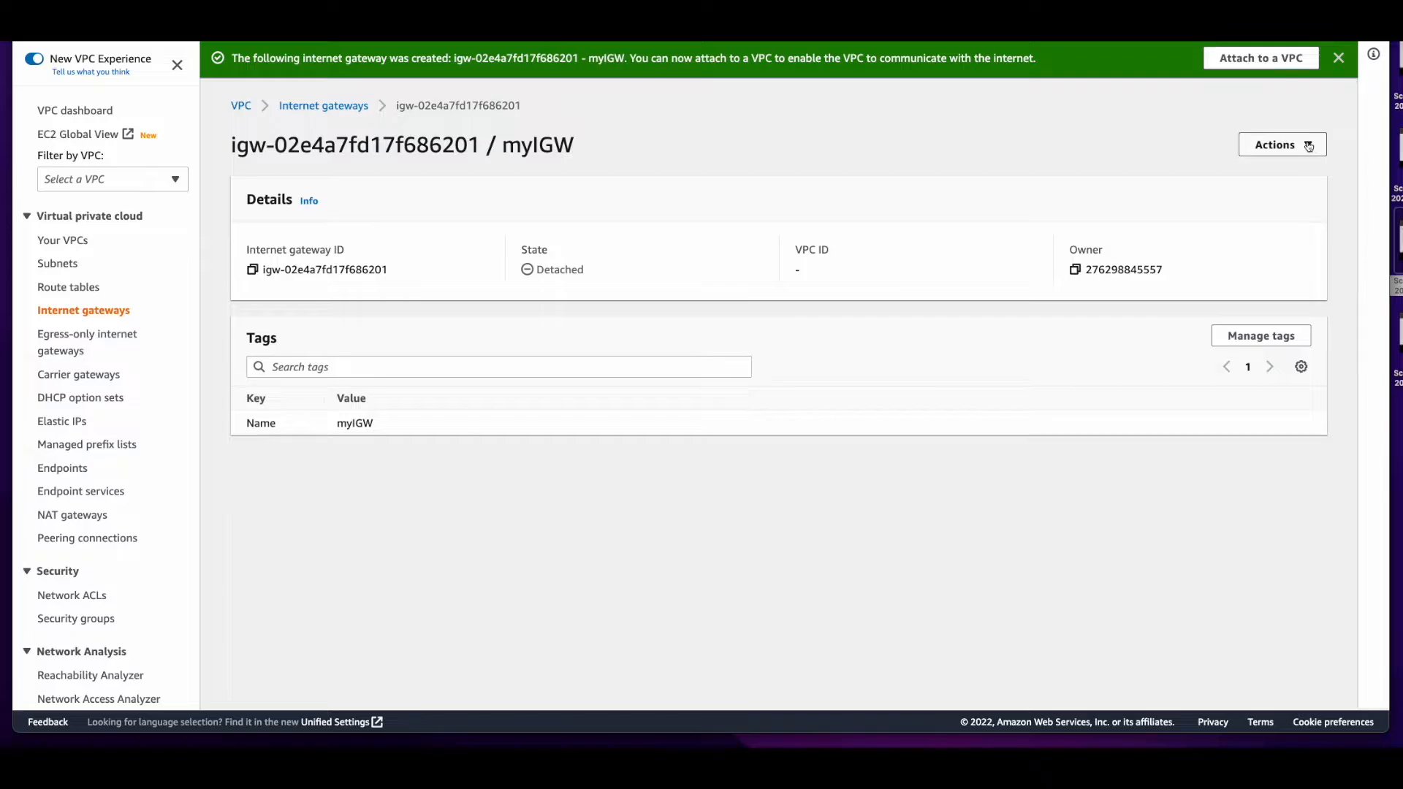
# Attach the internet gateway myIGW to myVPC
pyautogui.click(1308, 146)
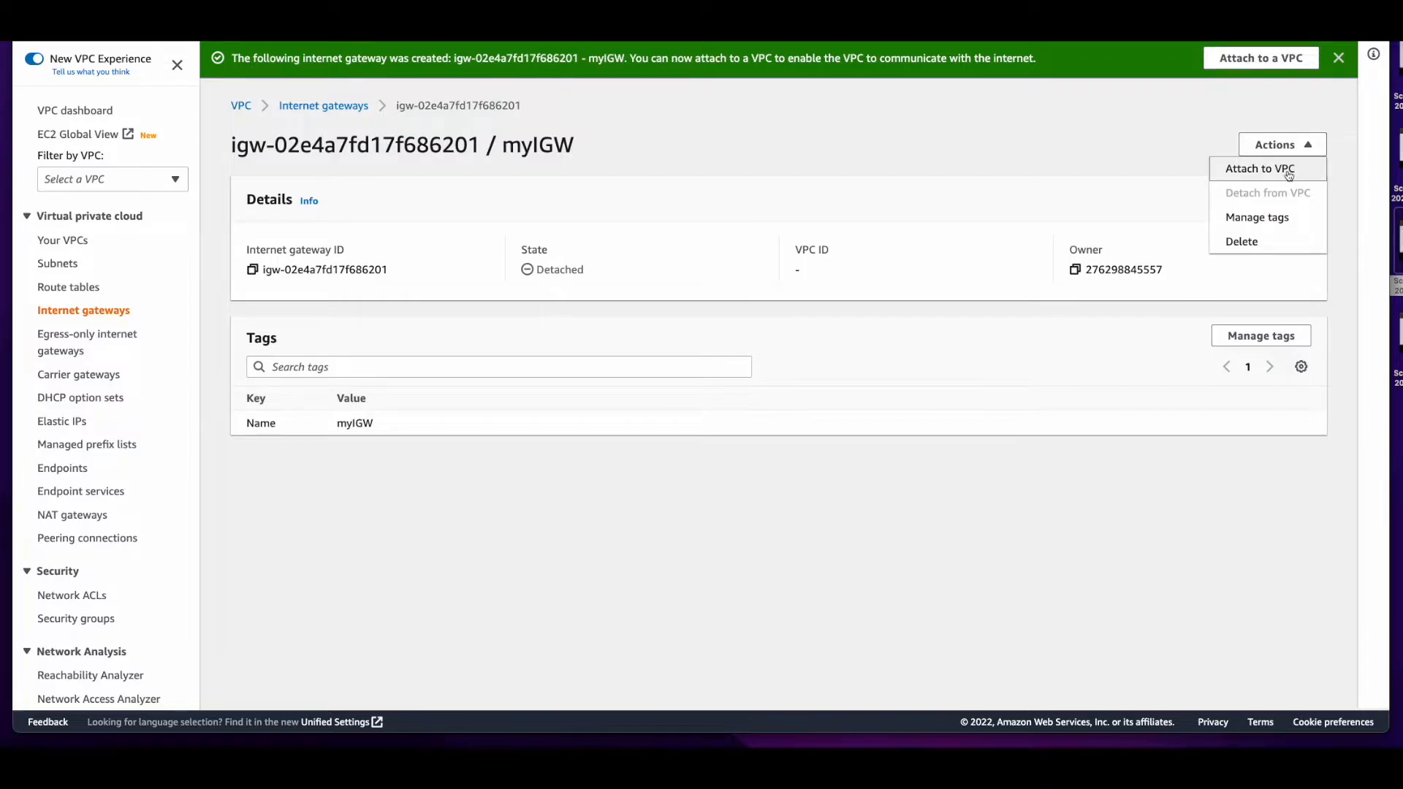
pyautogui.click(1289, 169)
pyautogui.click(219, 250)
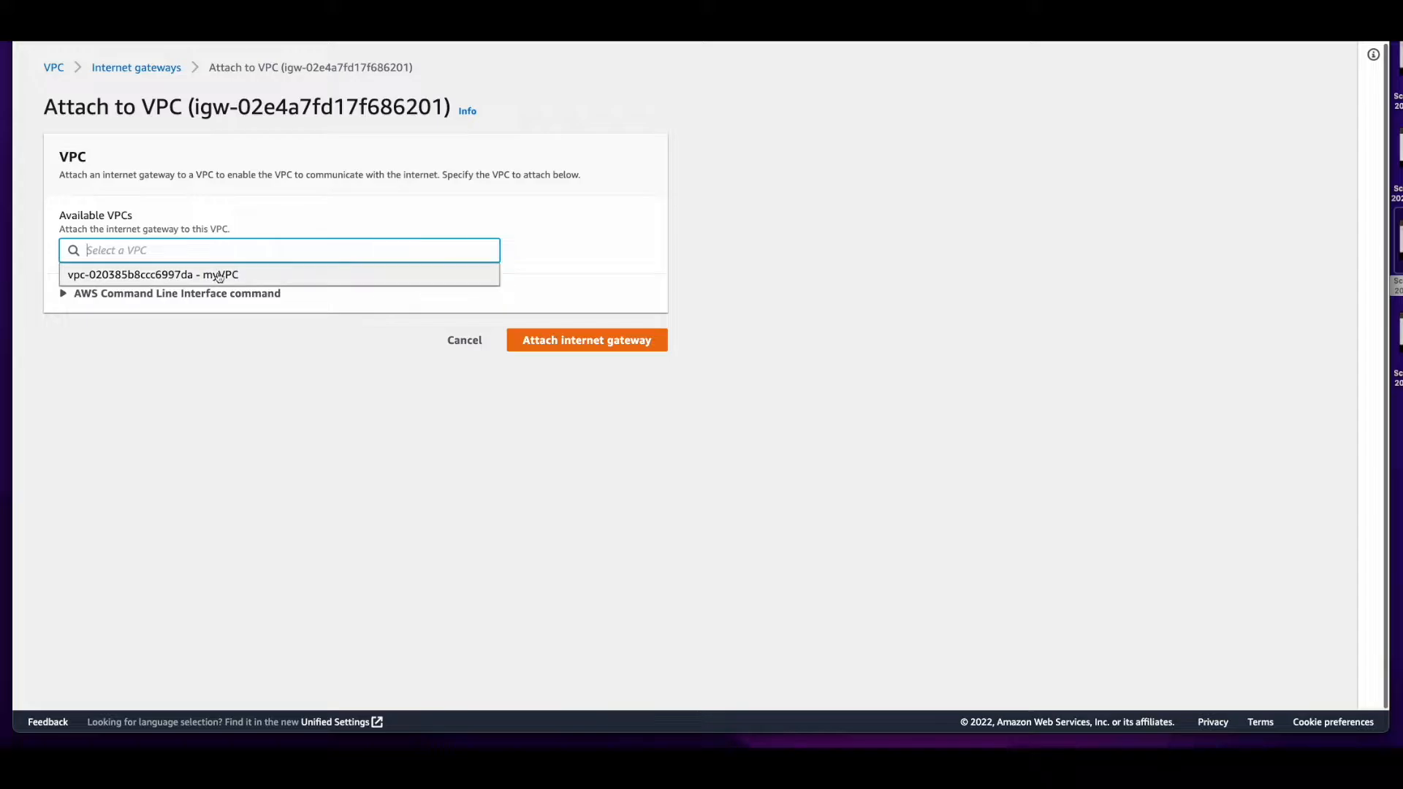
pyautogui.click(281, 276)
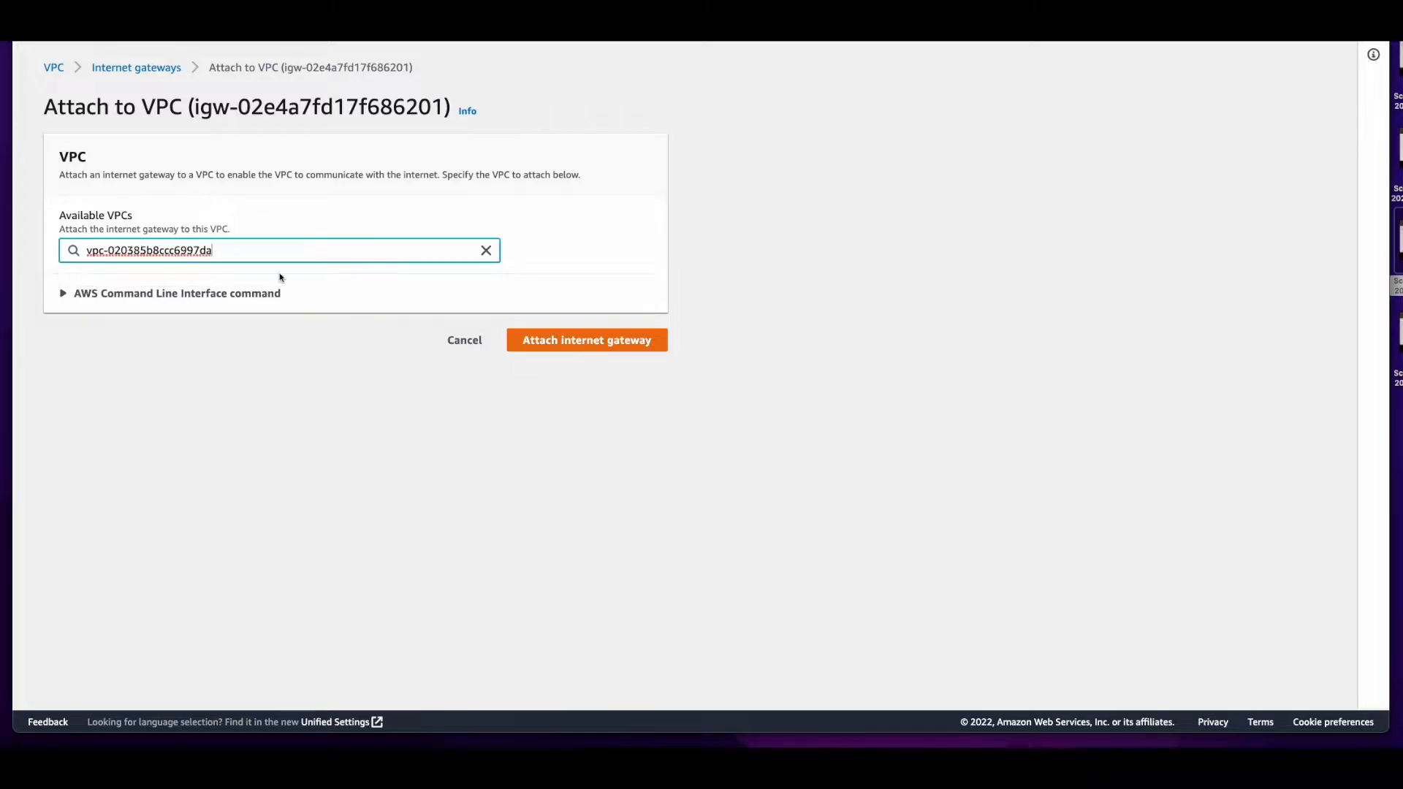
pyautogui.click(596, 343)
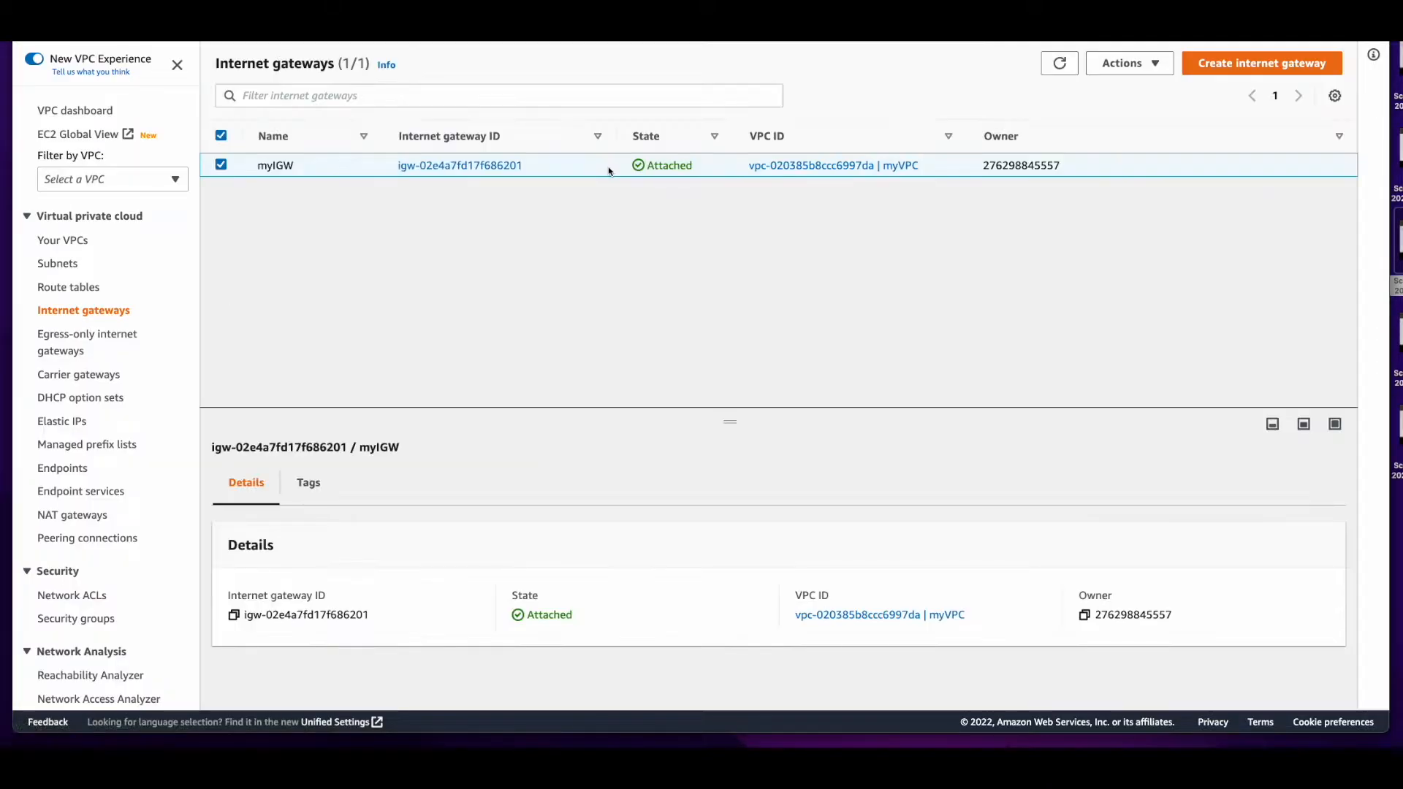
pyautogui.moveTo(609, 171); pyautogui.dragTo(931, 170)
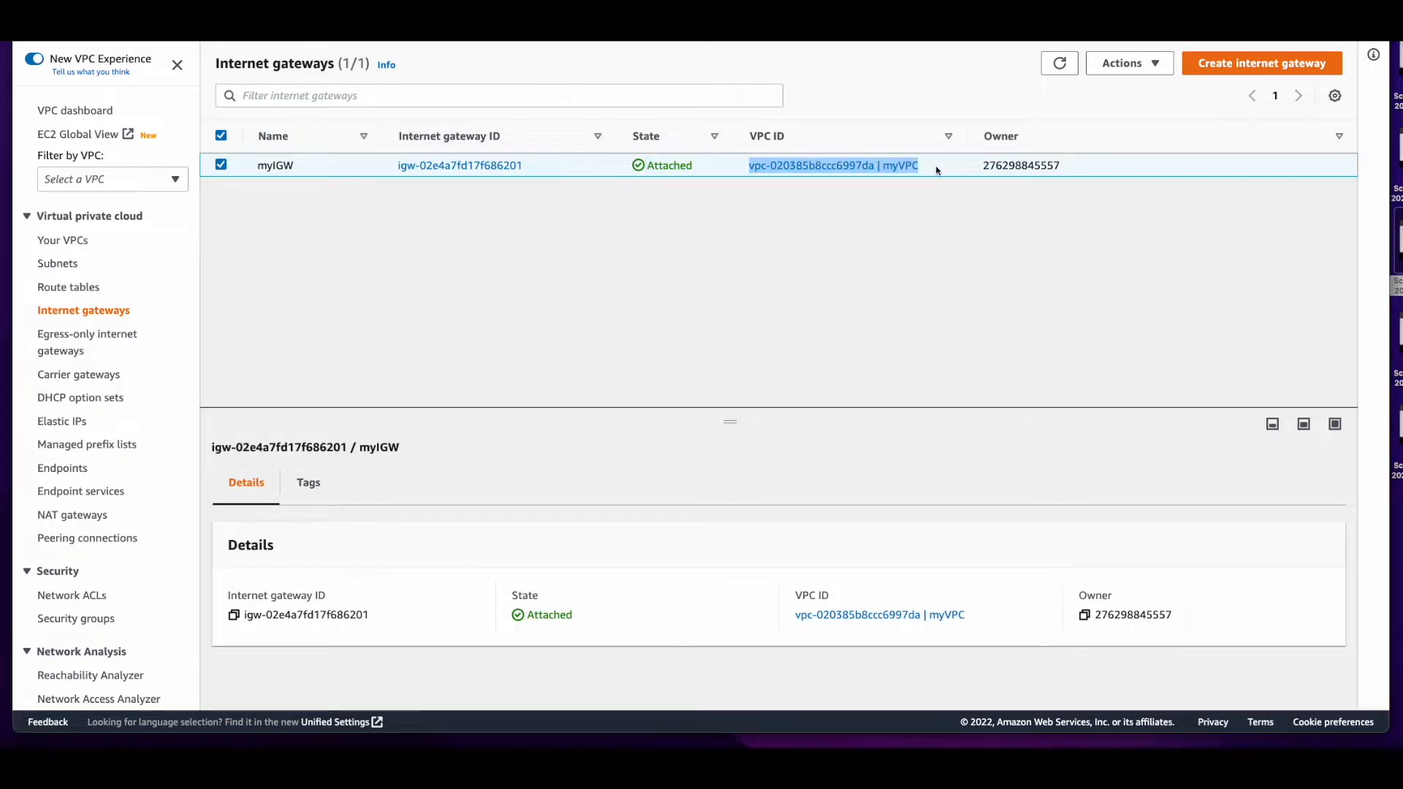
# Name the main route table of myVPC Default
pyautogui.click(84, 290)
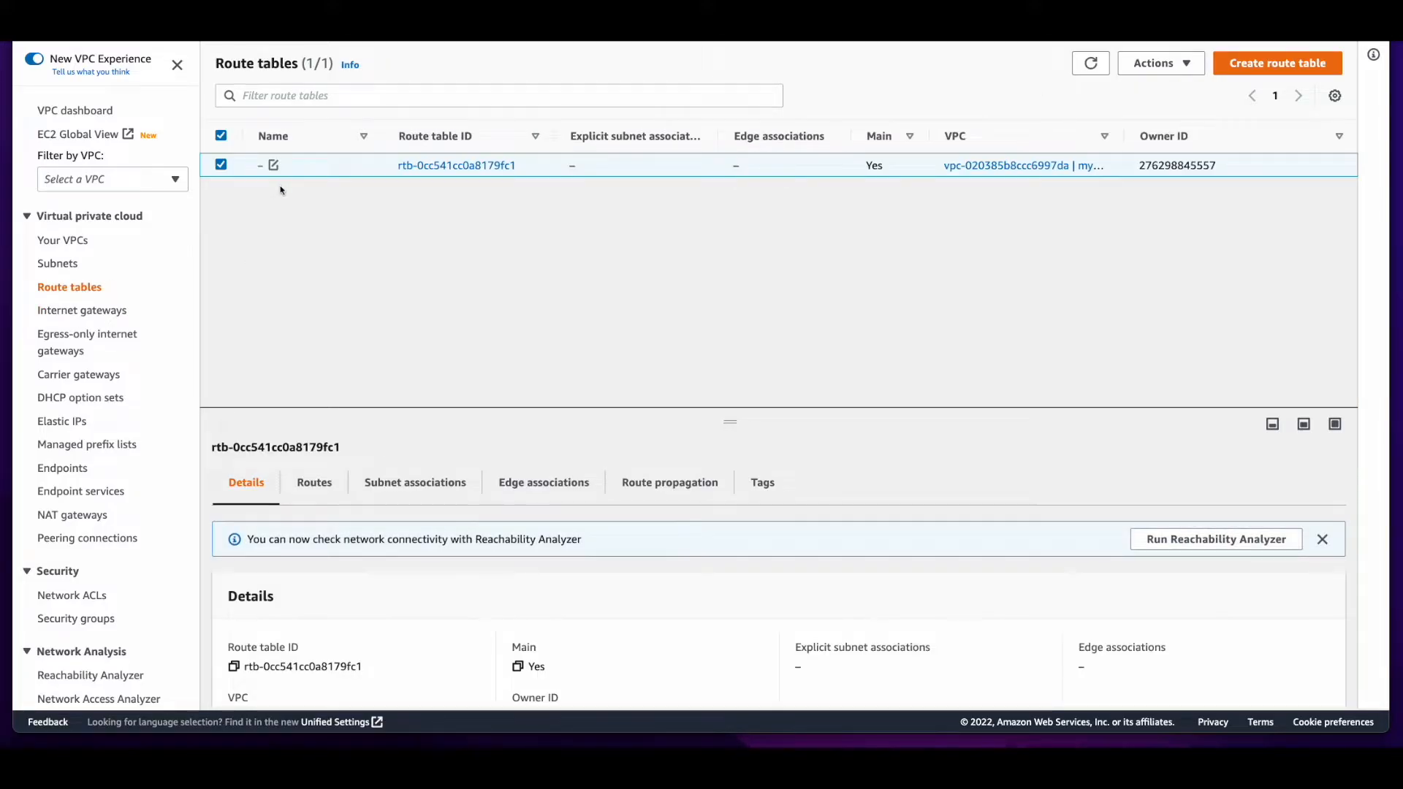
pyautogui.click(274, 166)
pyautogui.write('Default')
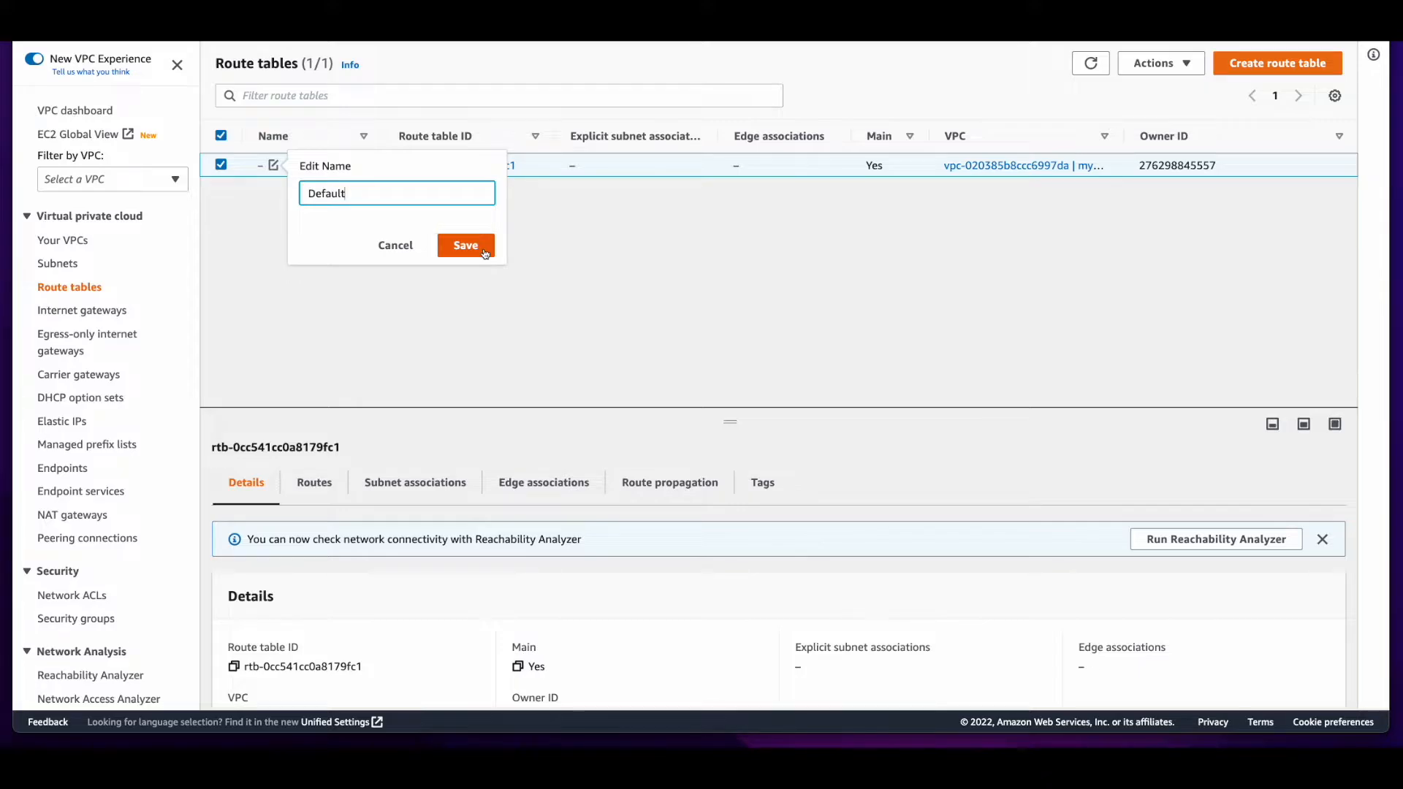
pyautogui.click(486, 254)
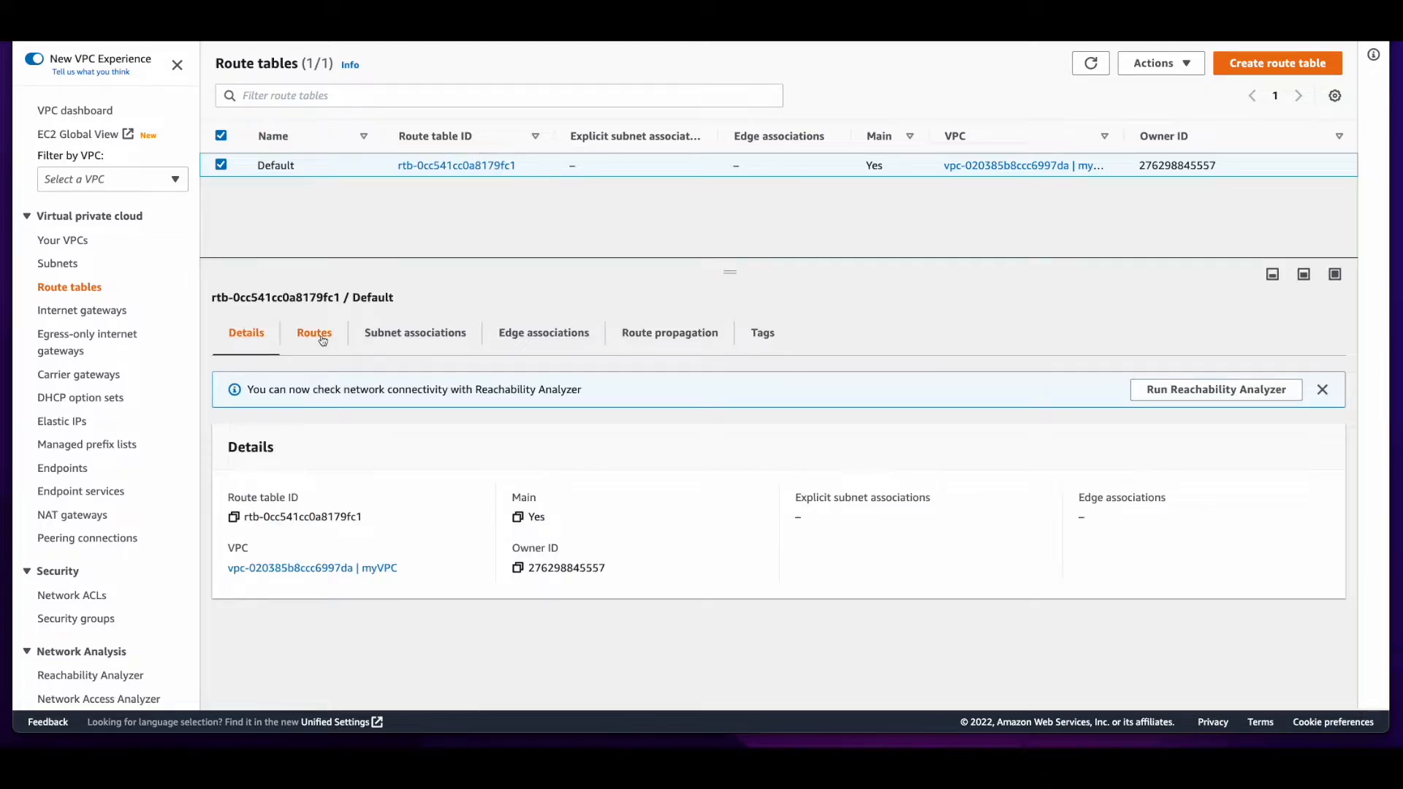
# Add a route with destination 0.0.0.0/0 to the Default route table
pyautogui.click(322, 340)
pyautogui.doubleClick(563, 511)
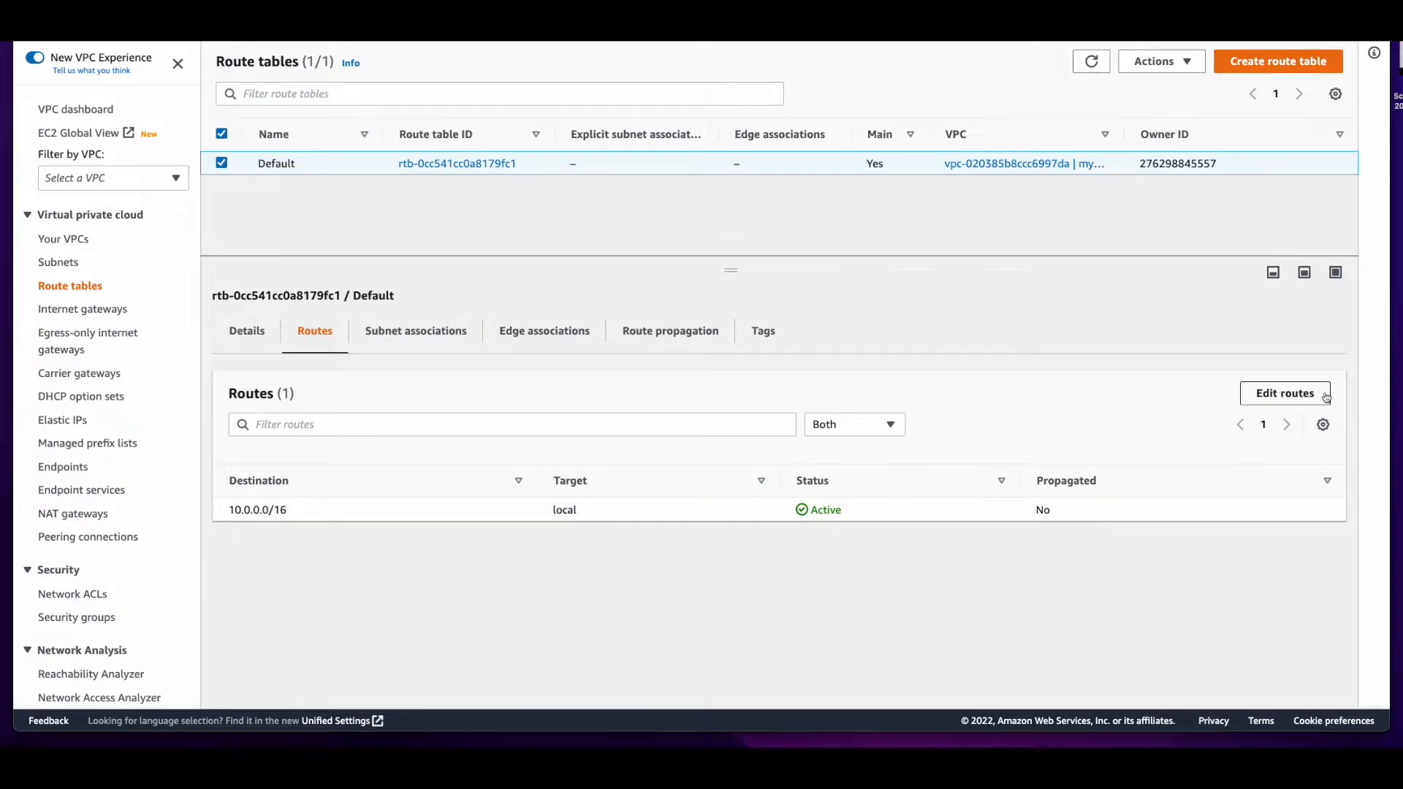
pyautogui.click(1326, 397)
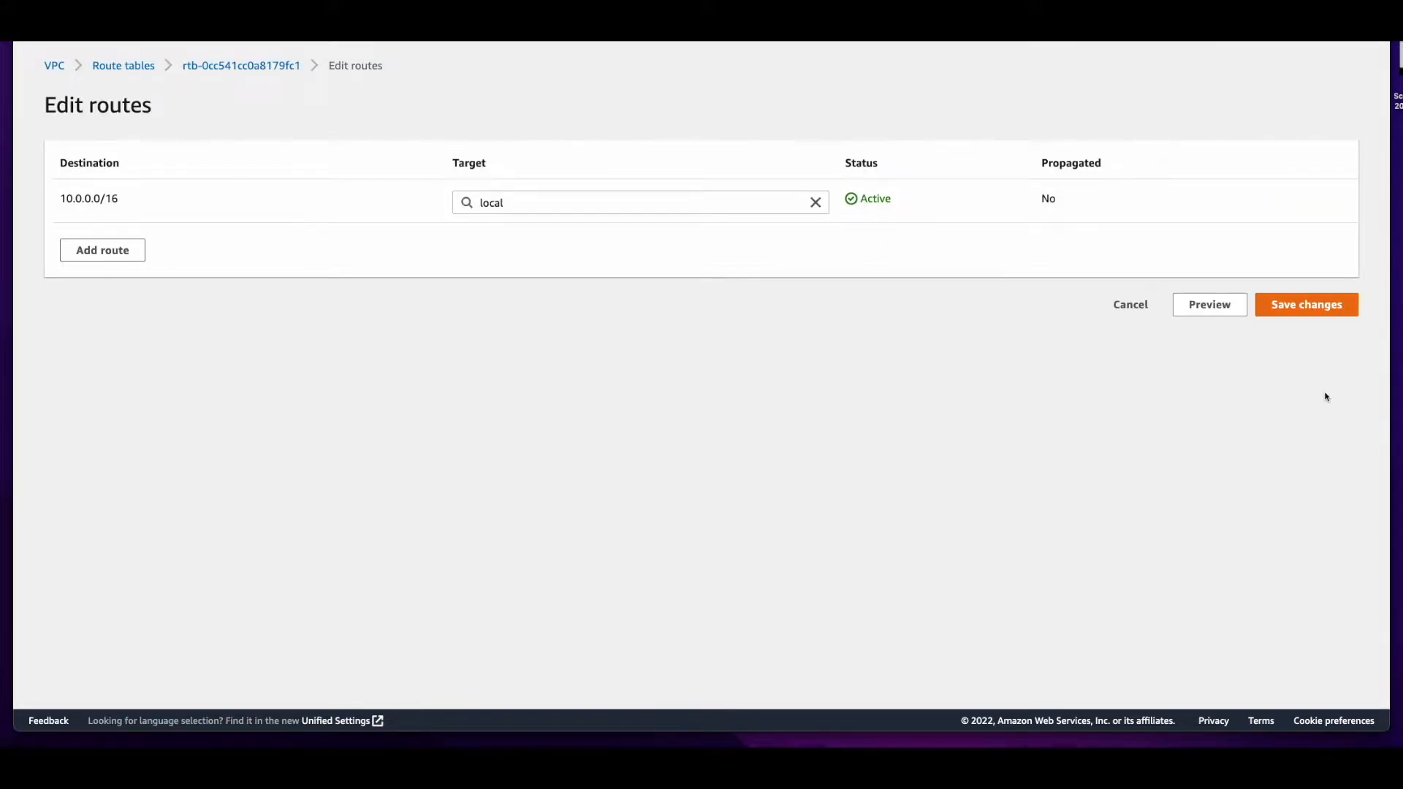
pyautogui.click(110, 250)
pyautogui.click(116, 247)
pyautogui.write('0.0.0.0/0')
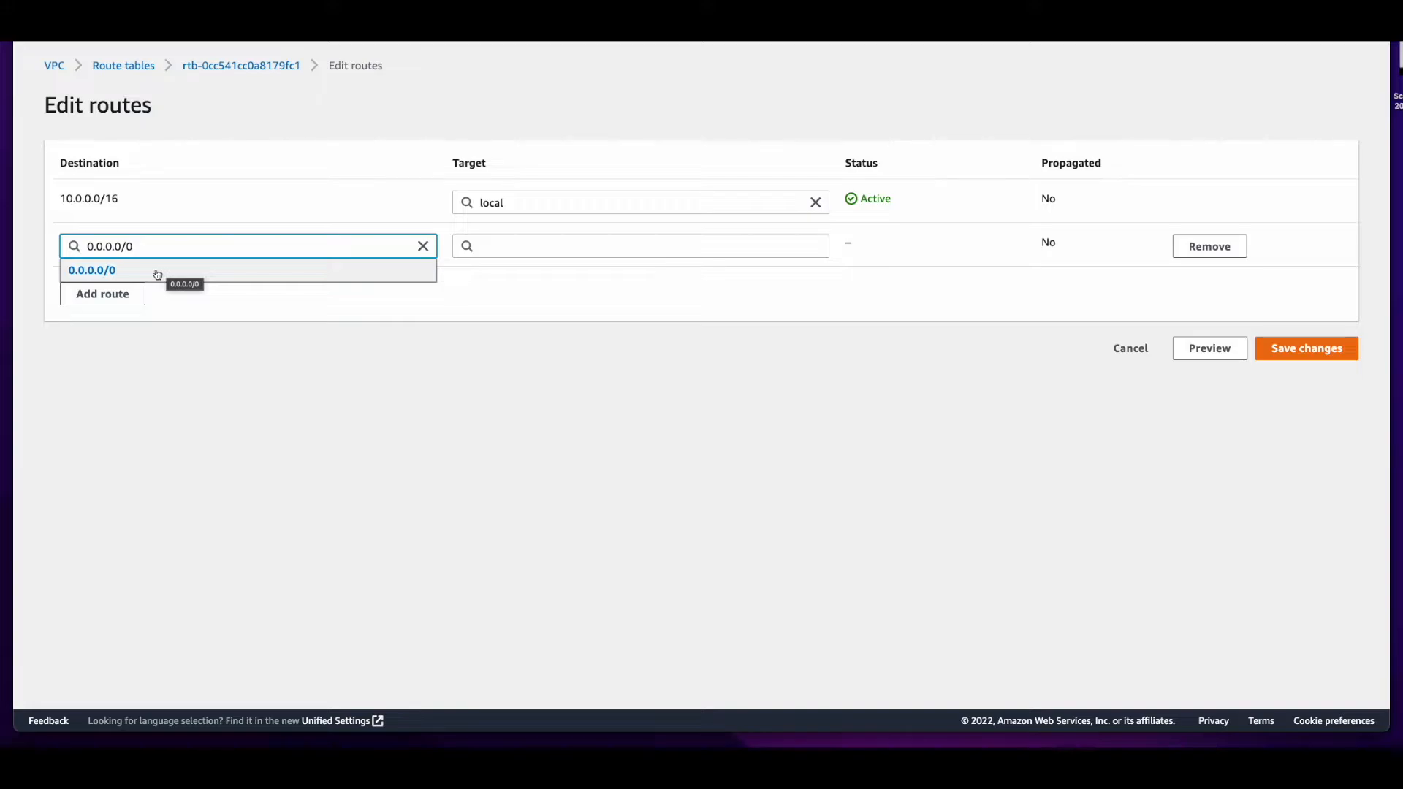
pyautogui.click(157, 271)
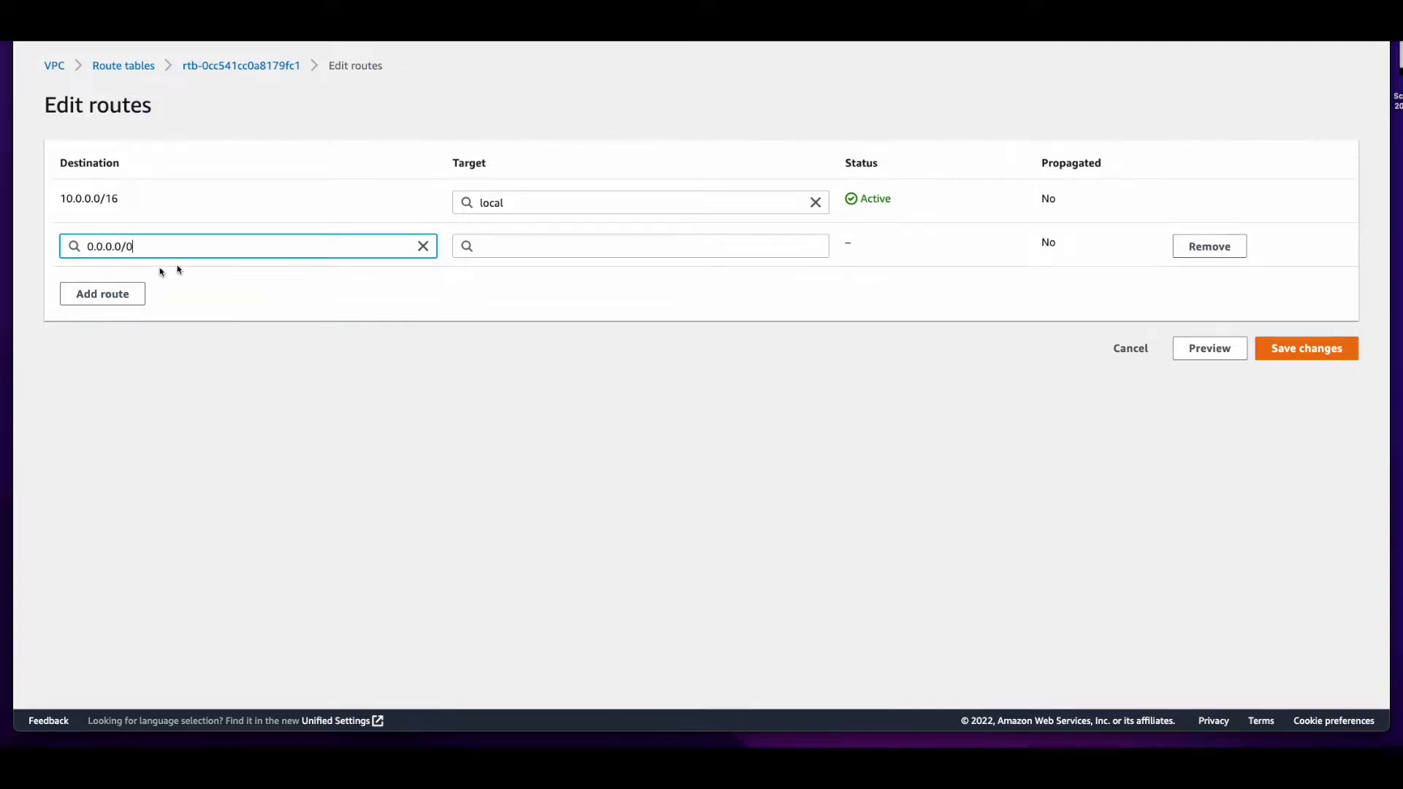
# Set the 0.0.0.0/0 route's target to the internet gateway myIGW and save the route changes
pyautogui.click(614, 246)
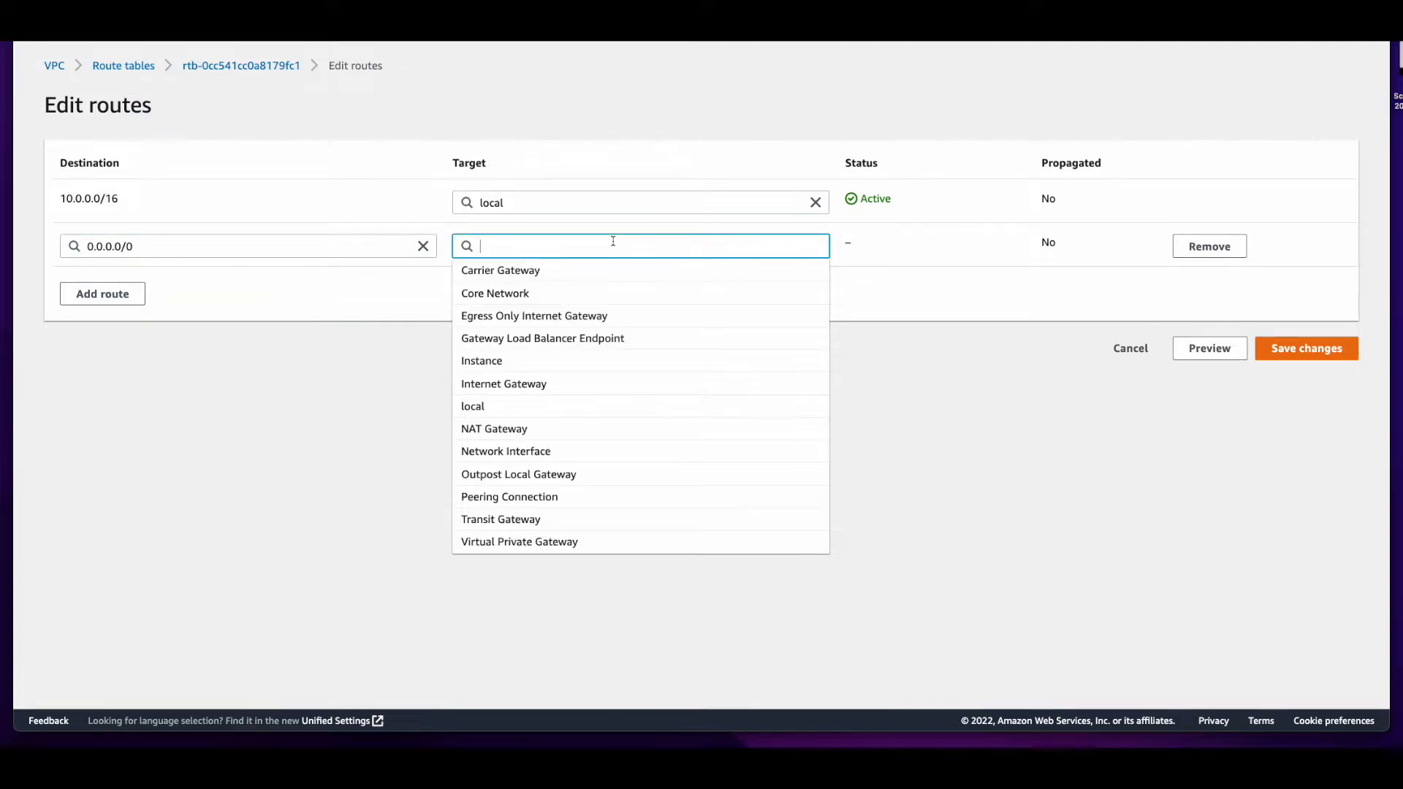
pyautogui.click(632, 392)
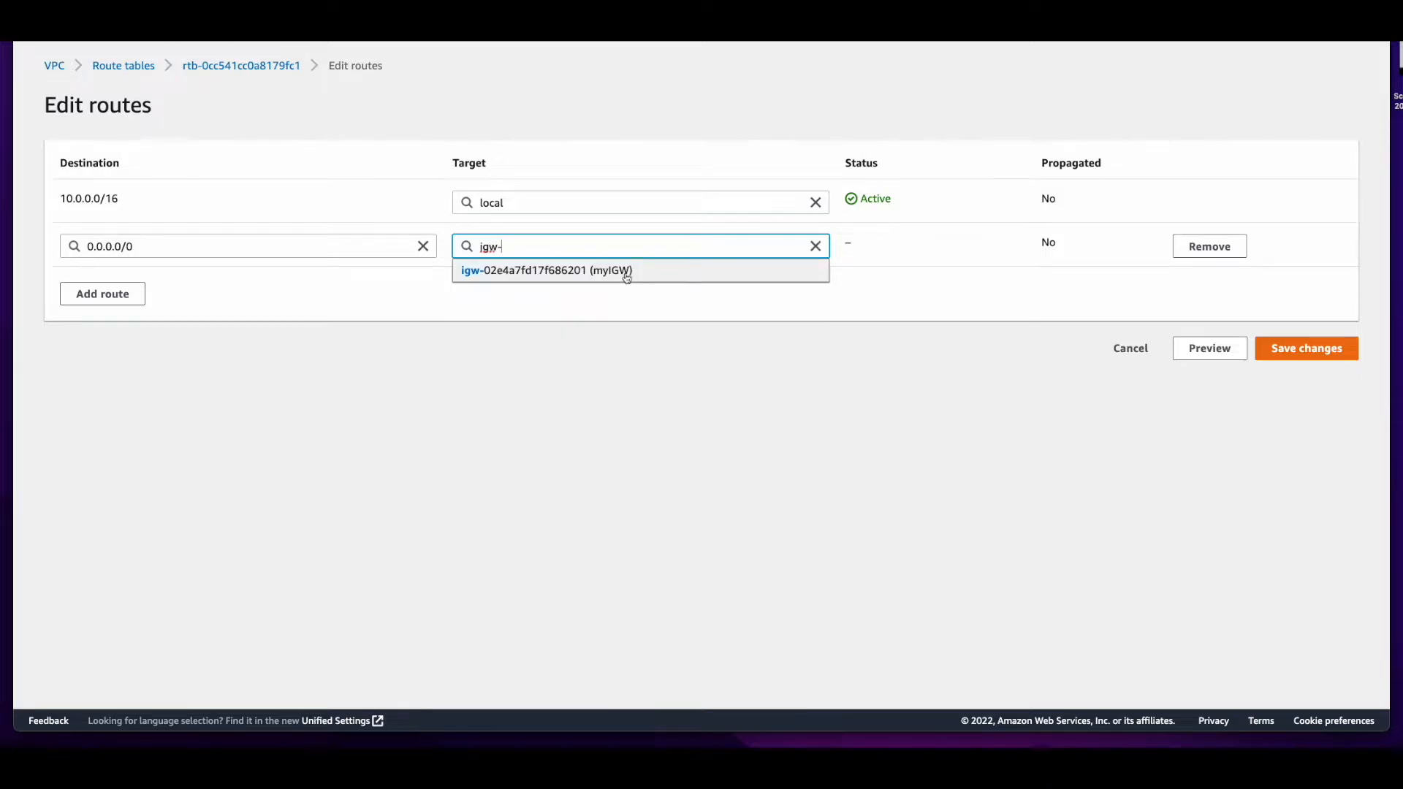
pyautogui.click(626, 271)
pyautogui.click(1318, 350)
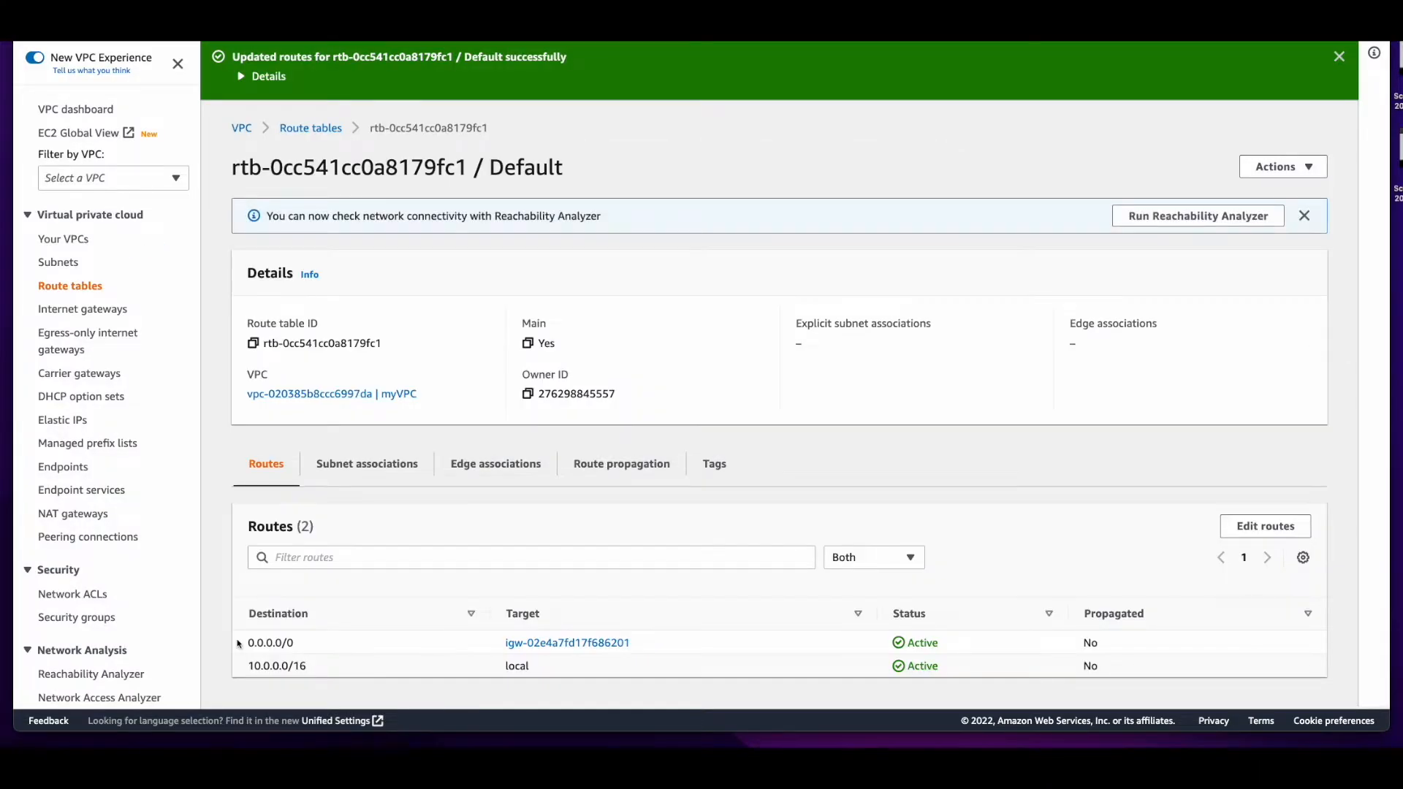
pyautogui.moveTo(238, 643); pyautogui.dragTo(564, 664)
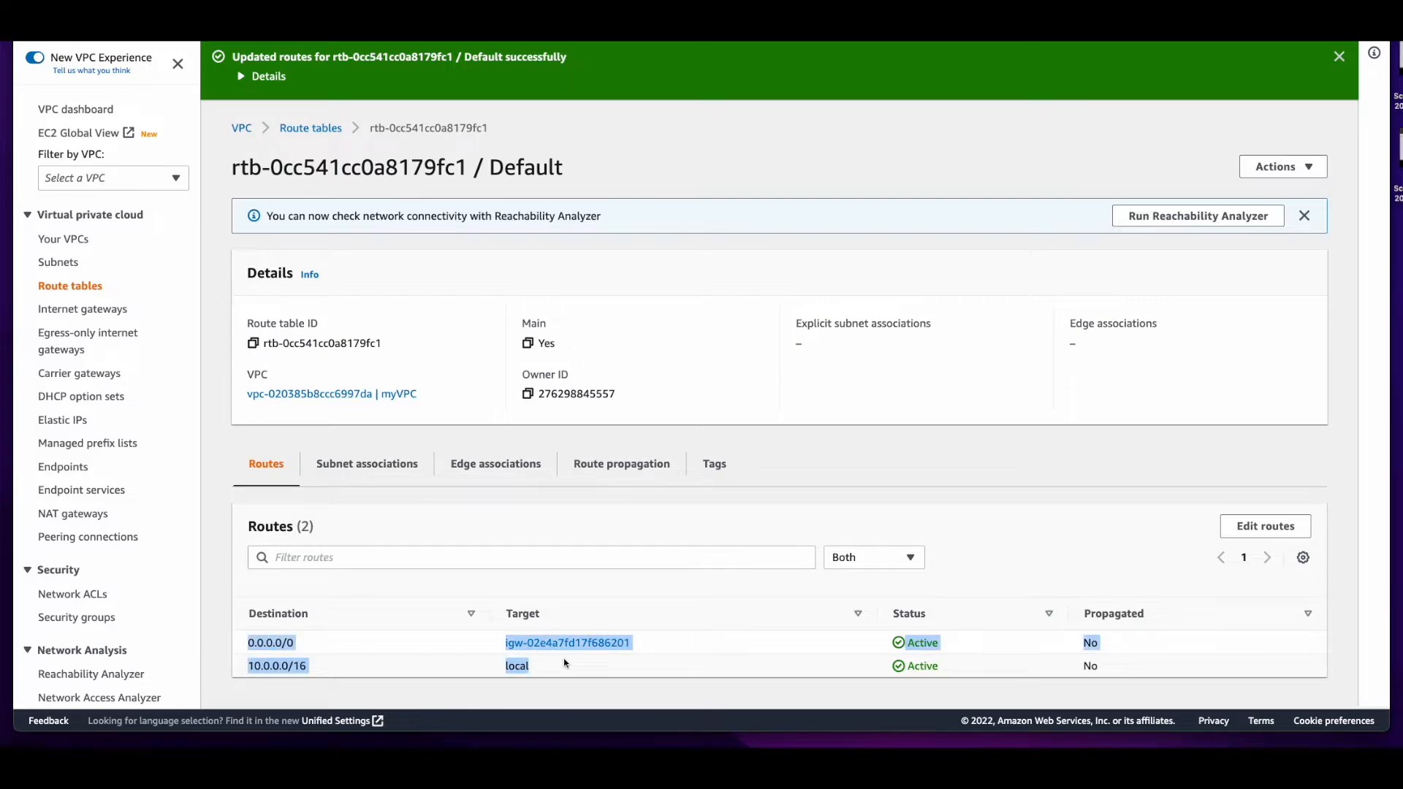
# Create a network ACL named Public_NACL_1 in myVPC
pyautogui.click(99, 602)
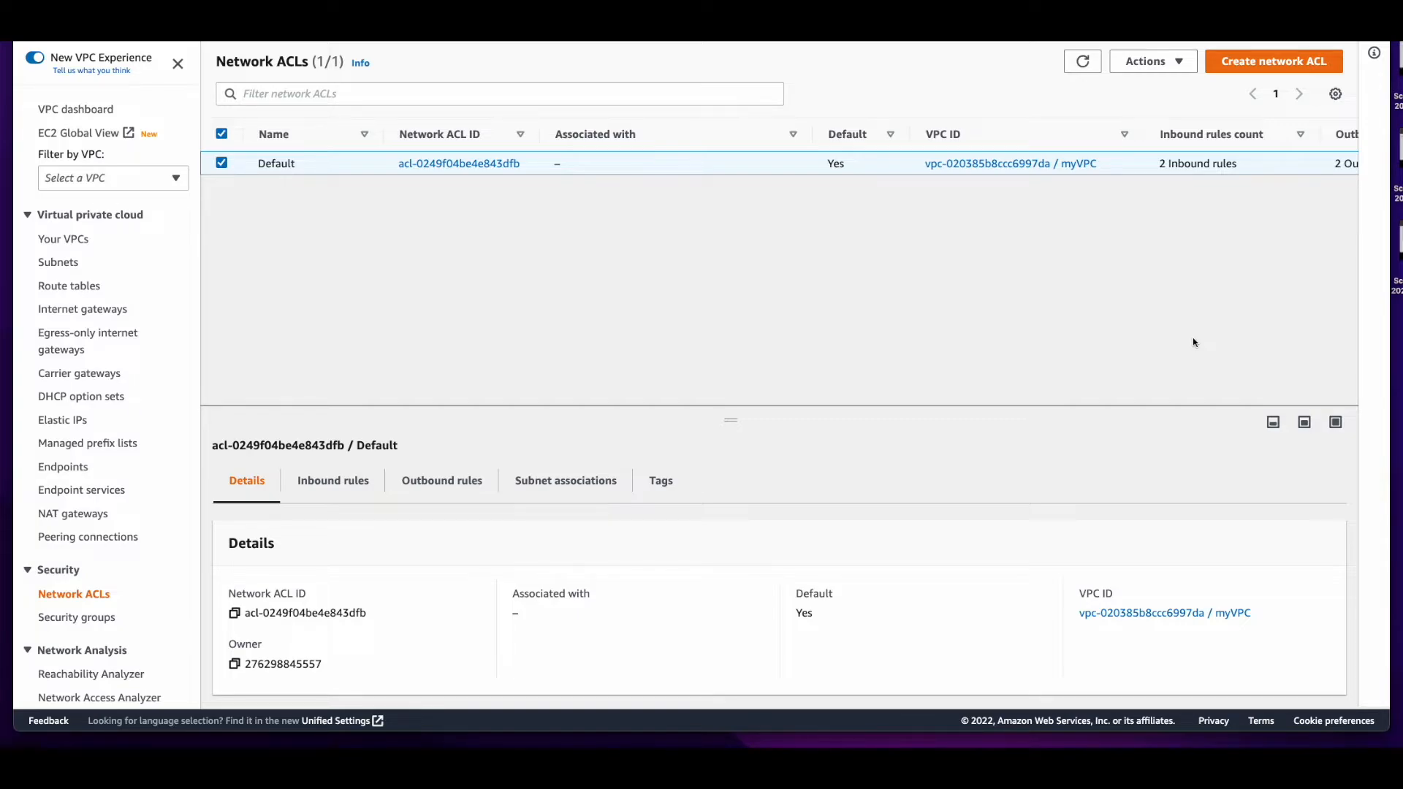
pyautogui.click(1234, 66)
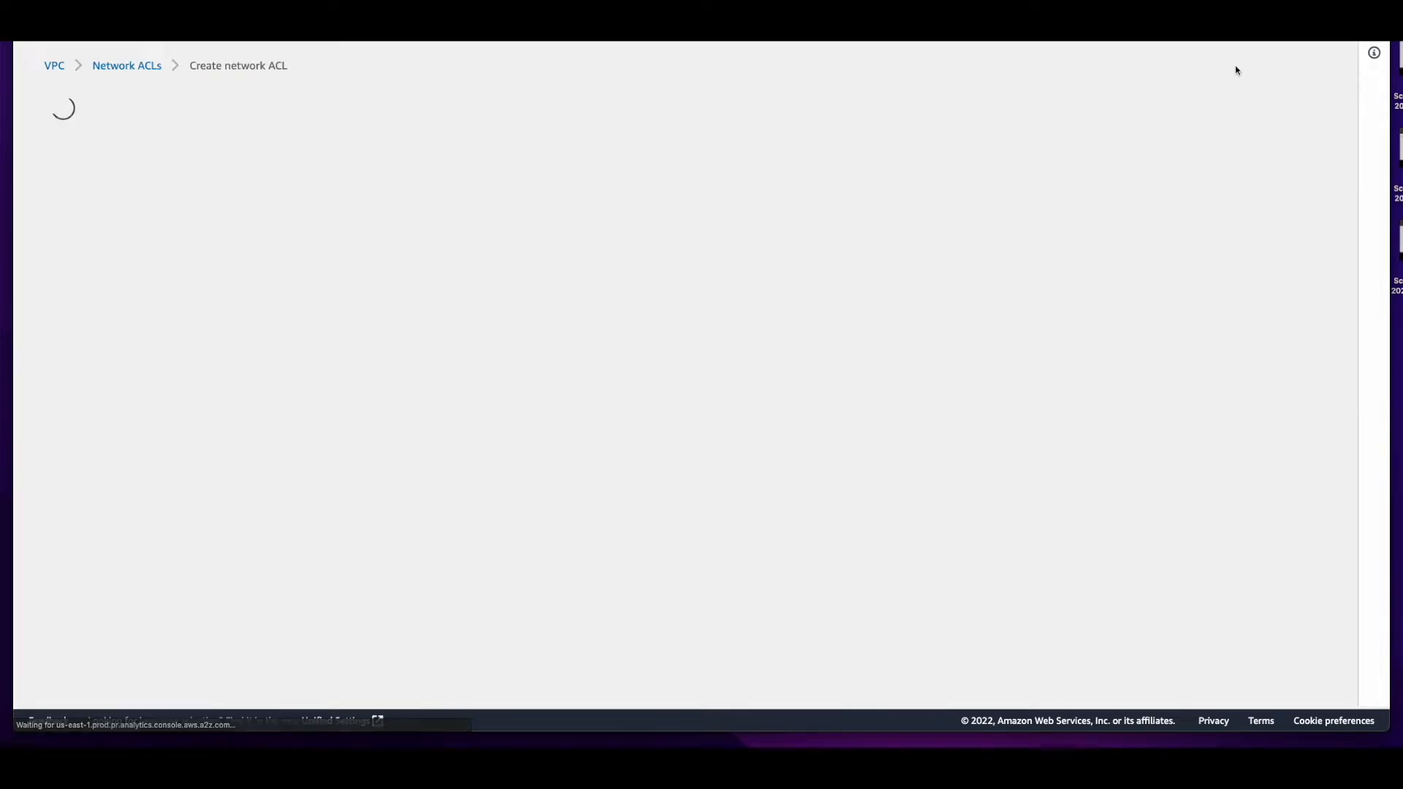
pyautogui.write('Public_NACL_1')
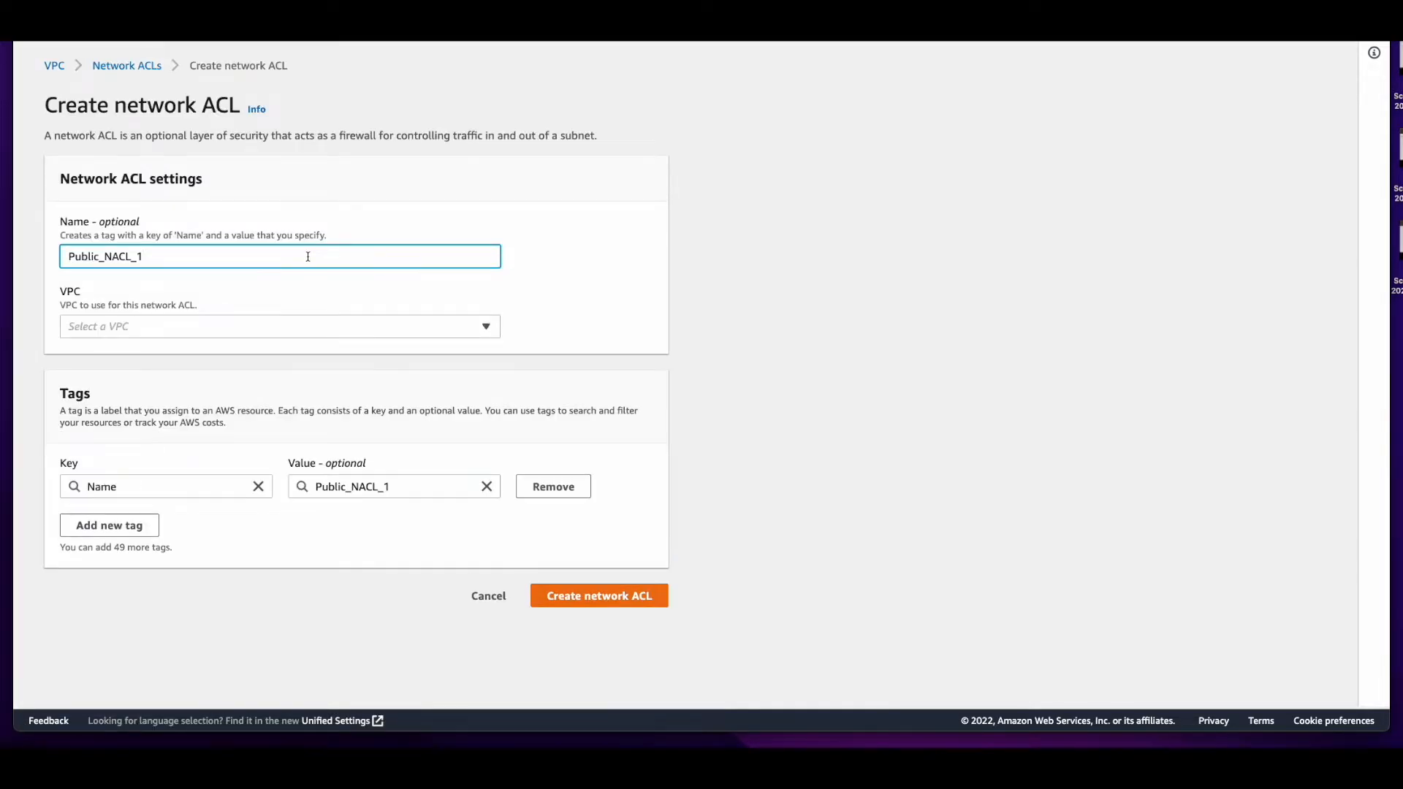
pyautogui.click(288, 329)
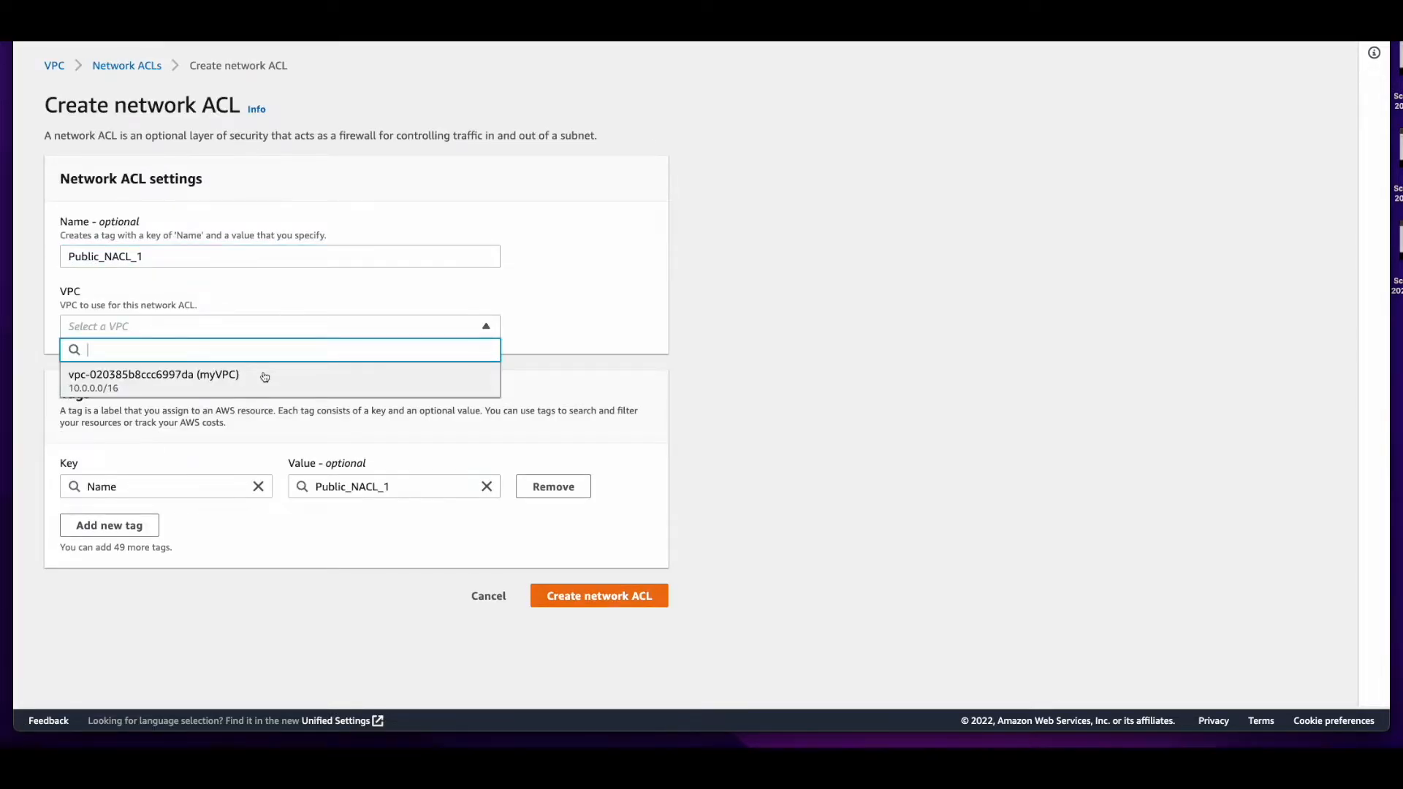
pyautogui.click(264, 376)
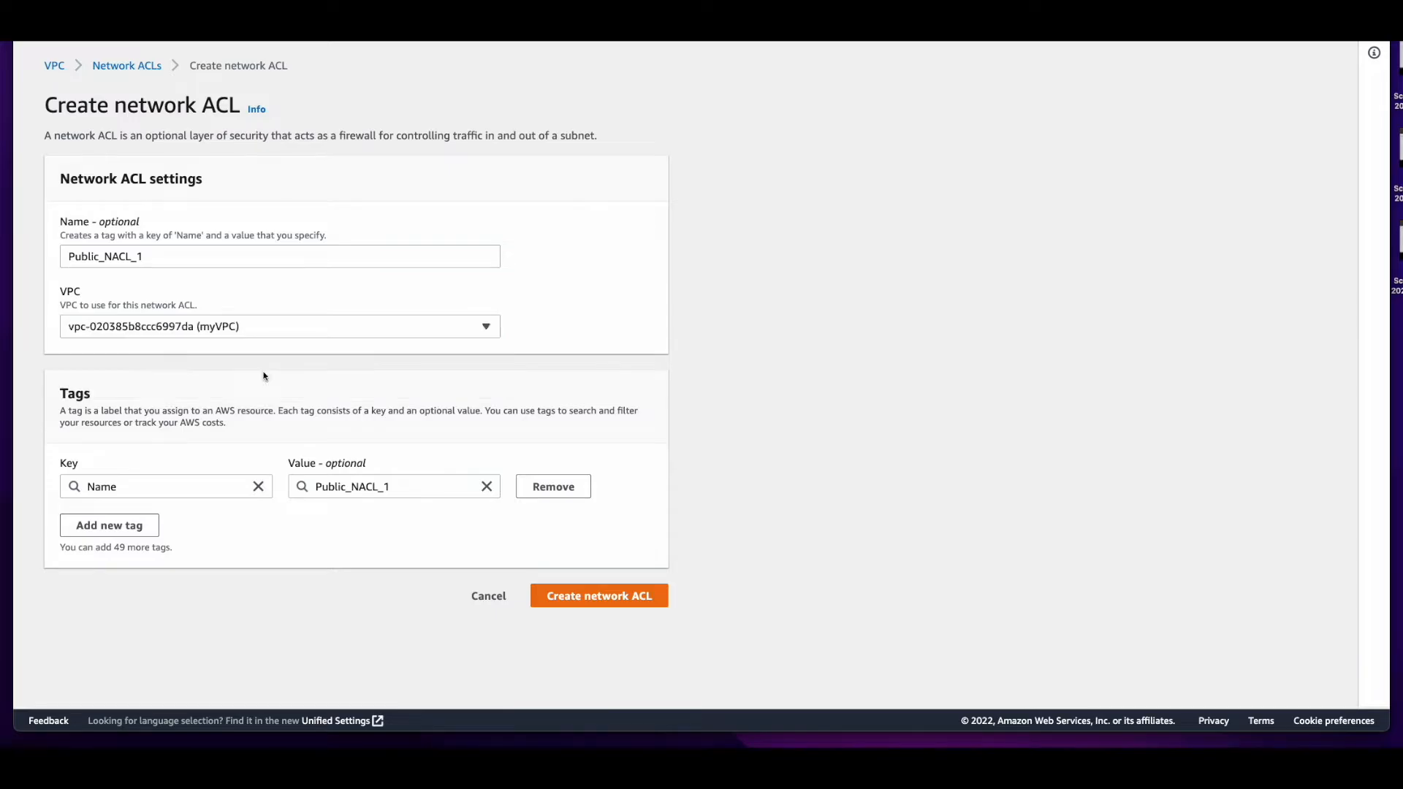
pyautogui.click(641, 604)
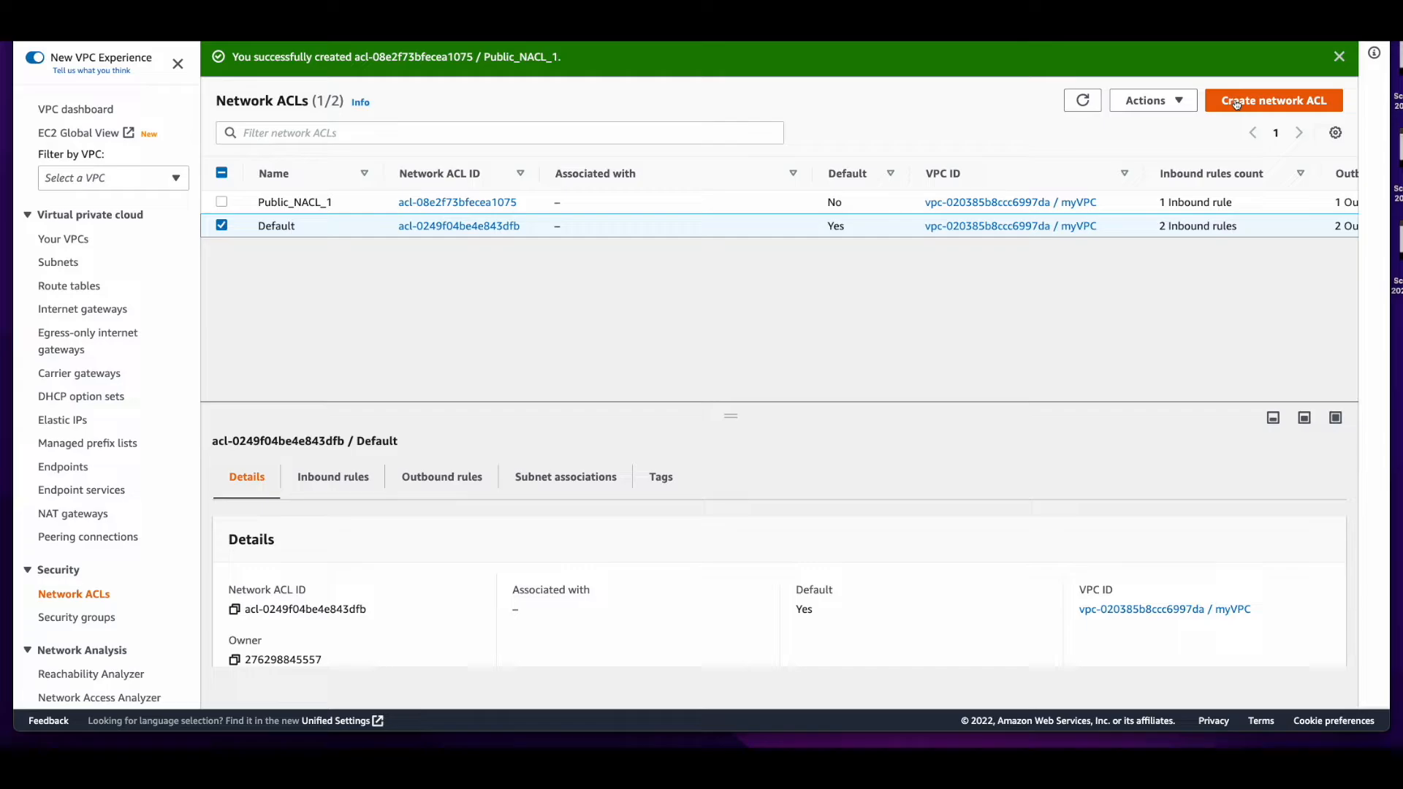
# Create a second network ACL named Public_NACL_2 in myVPC
pyautogui.click(1237, 101)
pyautogui.write('Public_')
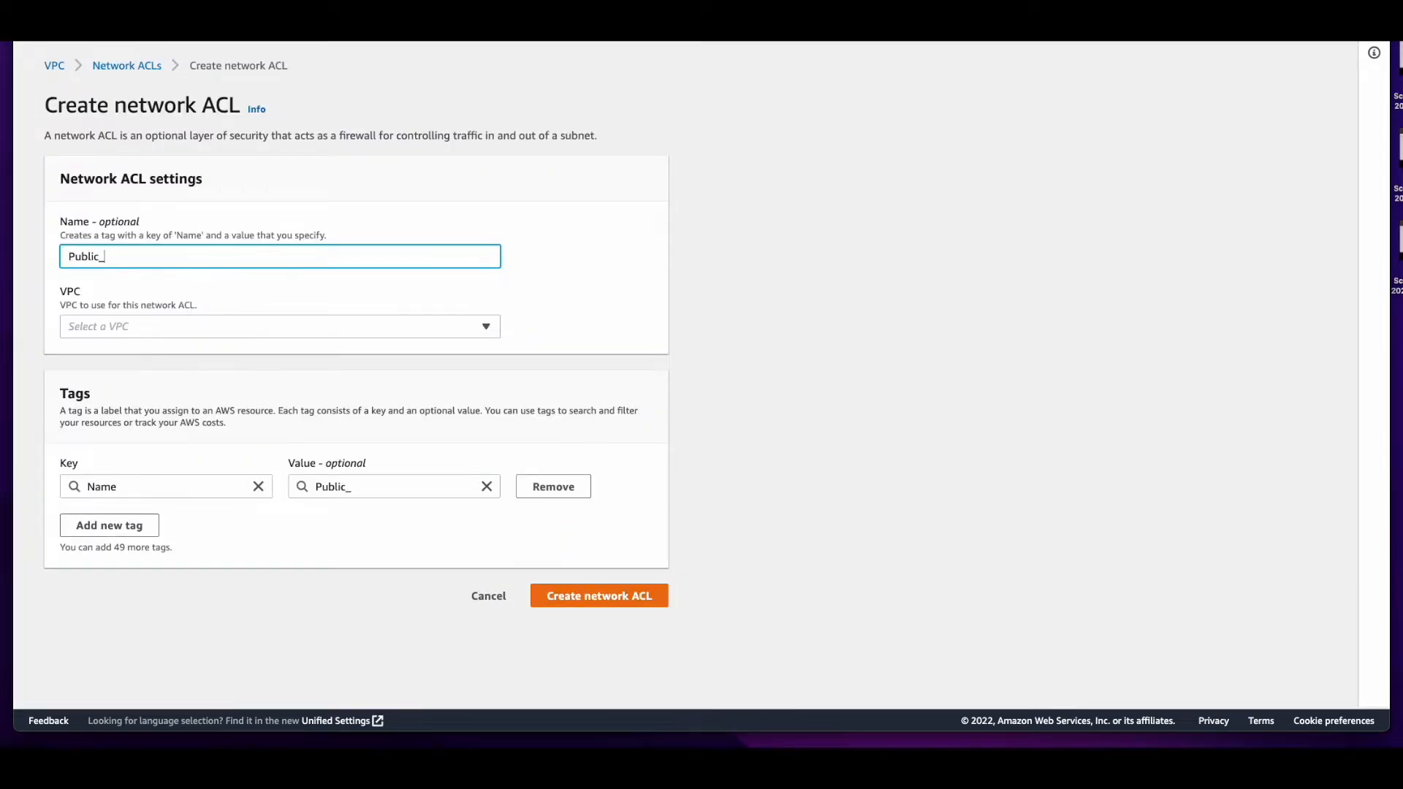
pyautogui.write('NACL_2')
pyautogui.click(285, 327)
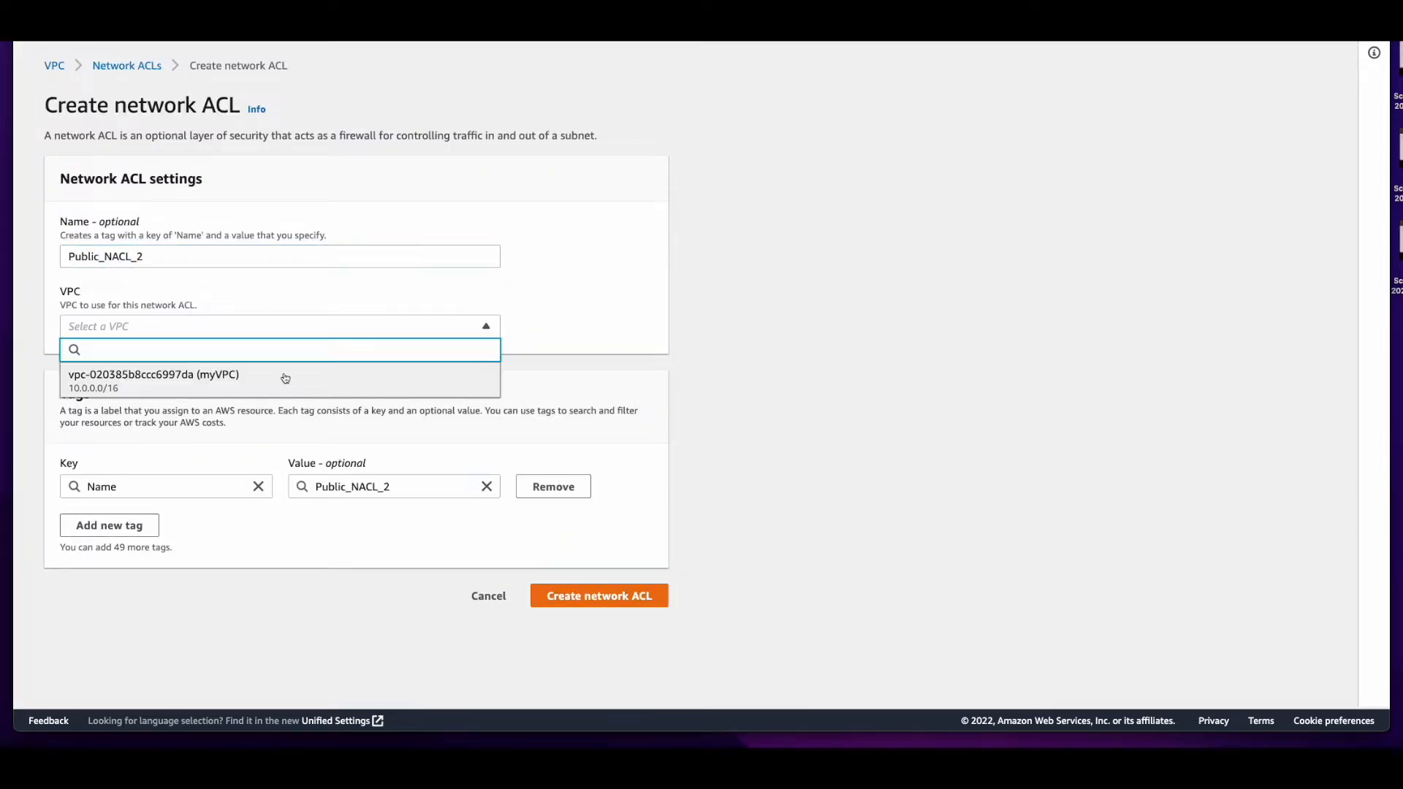
pyautogui.click(285, 377)
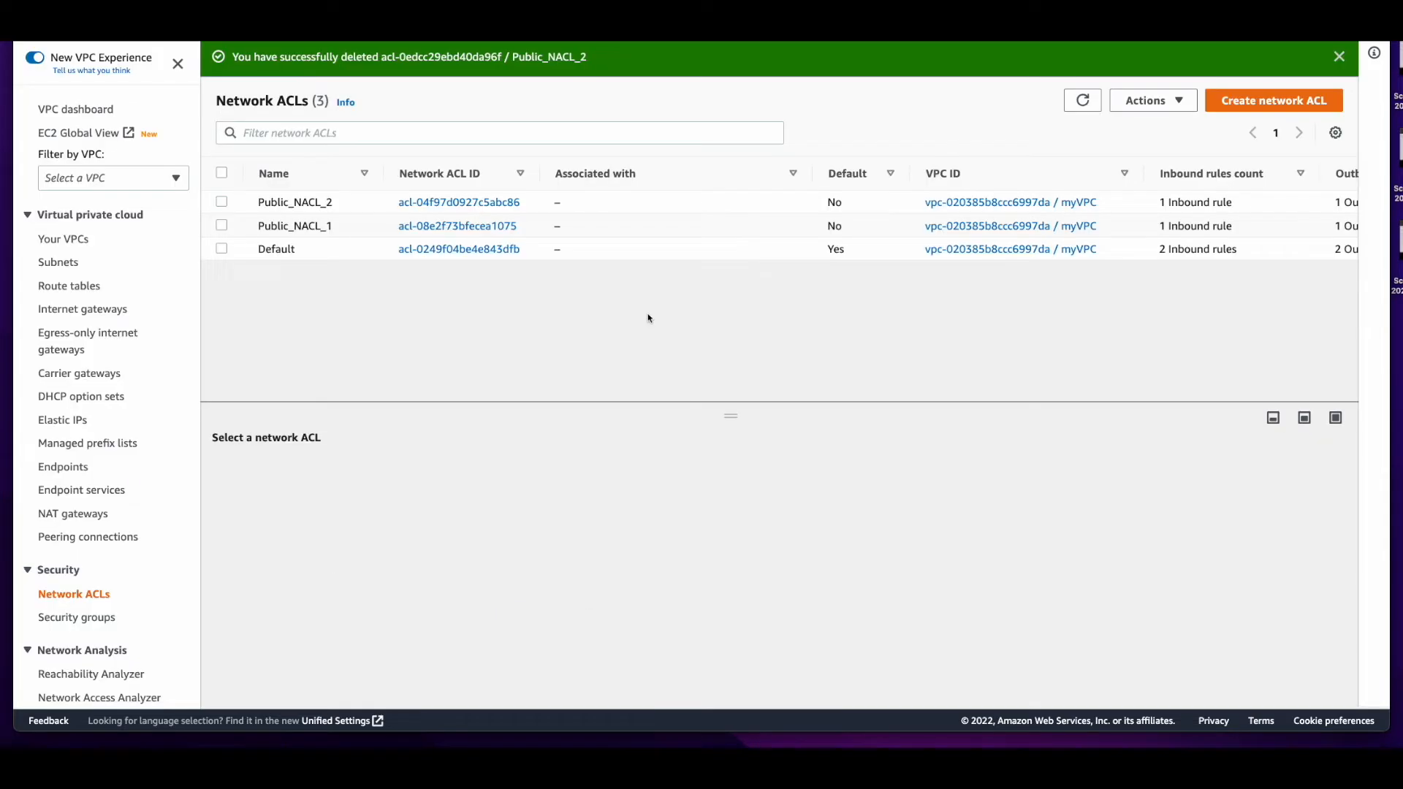
# Add inbound rule 100 to the network ACL Public_NACL_1, allowing HTTP (80) from 0.0.0.0/0
pyautogui.moveTo(321, 228)
pyautogui.click(321, 228)
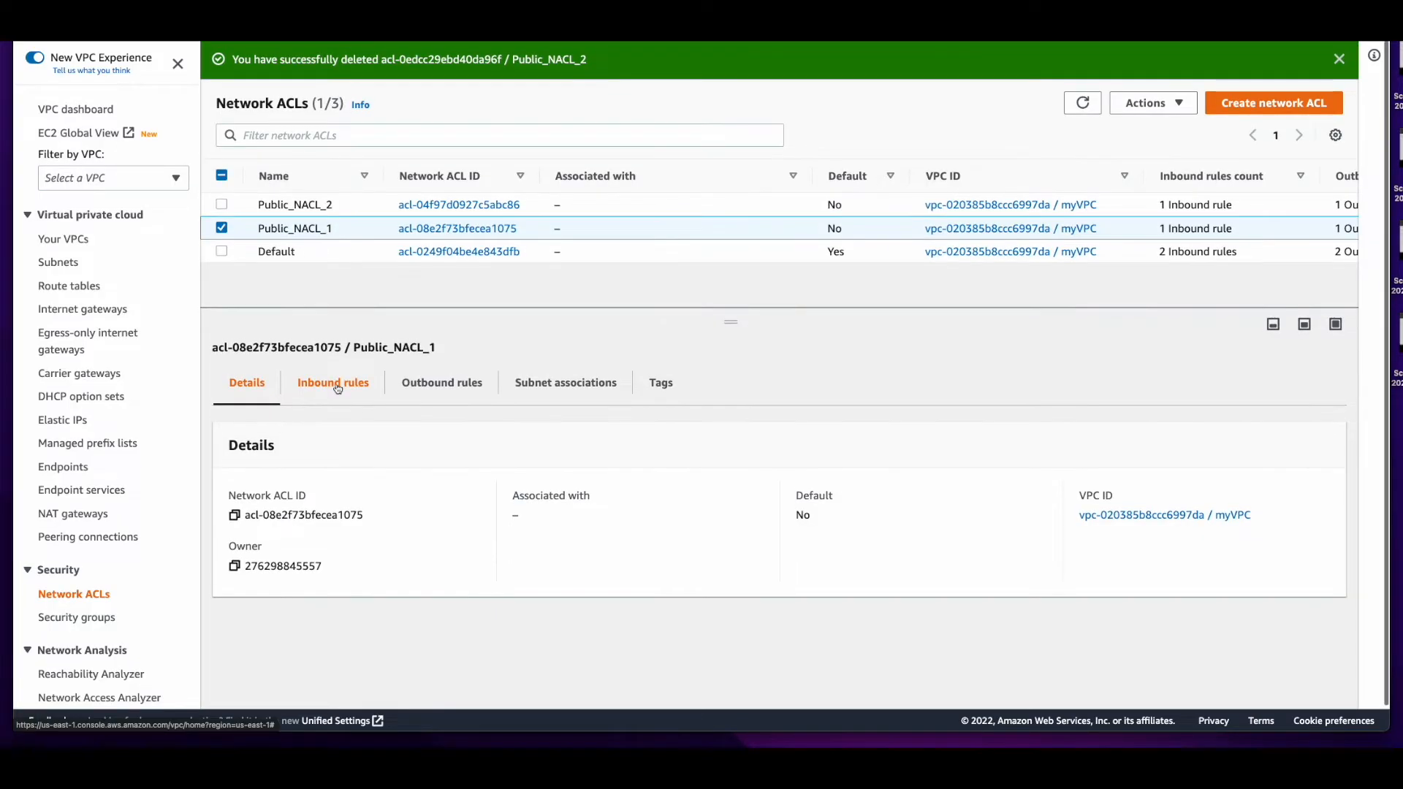
pyautogui.click(338, 387)
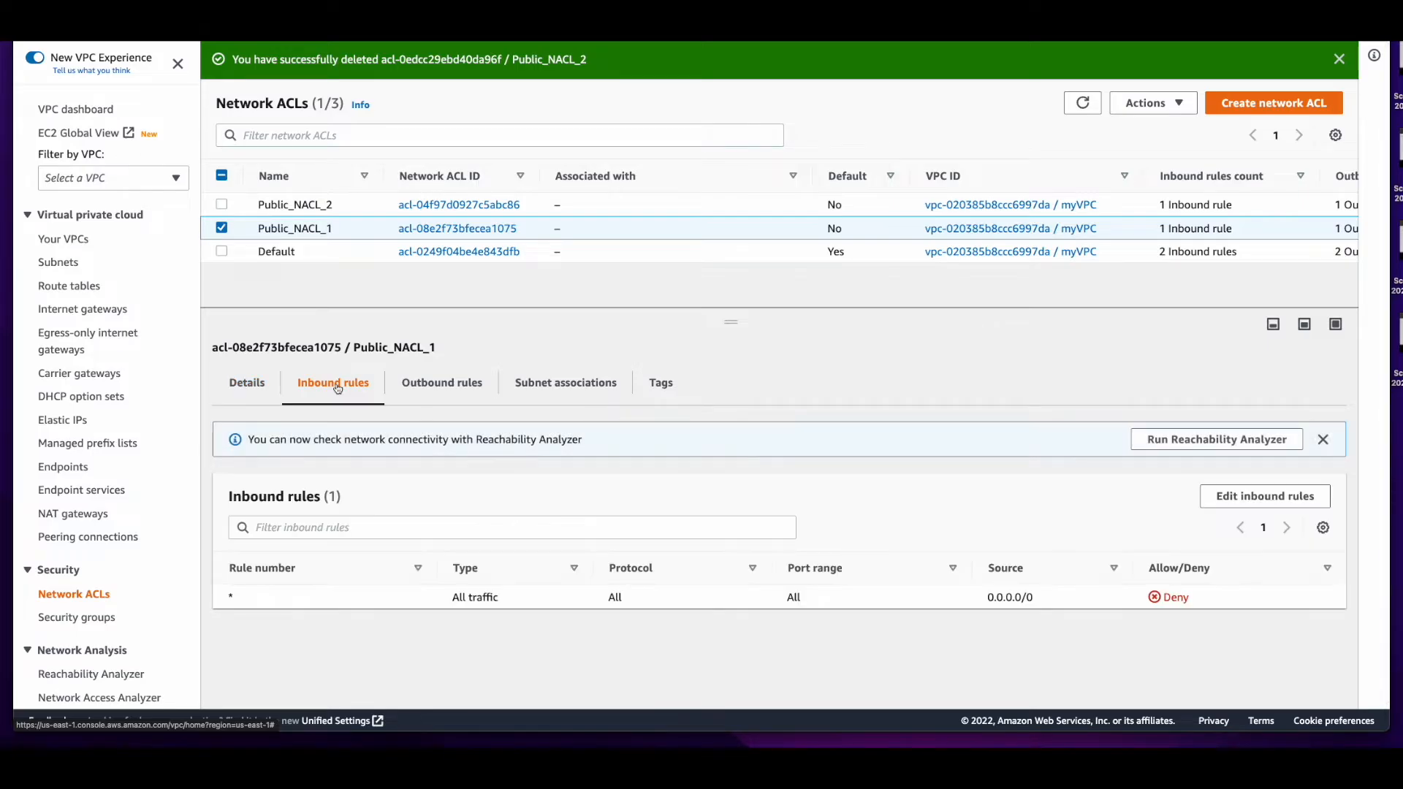
pyautogui.click(1217, 499)
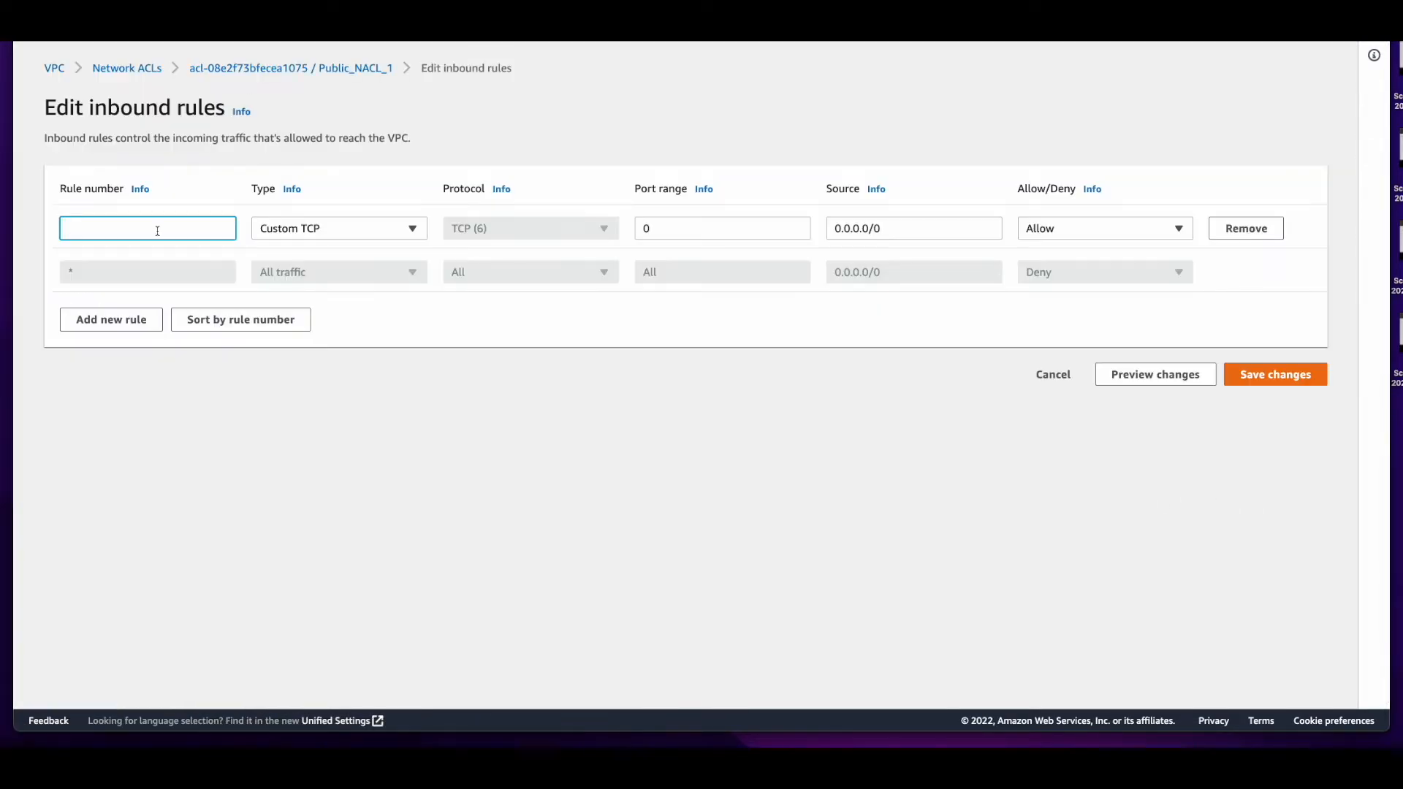
pyautogui.write('100')
pyautogui.click(307, 228)
pyautogui.click(347, 640)
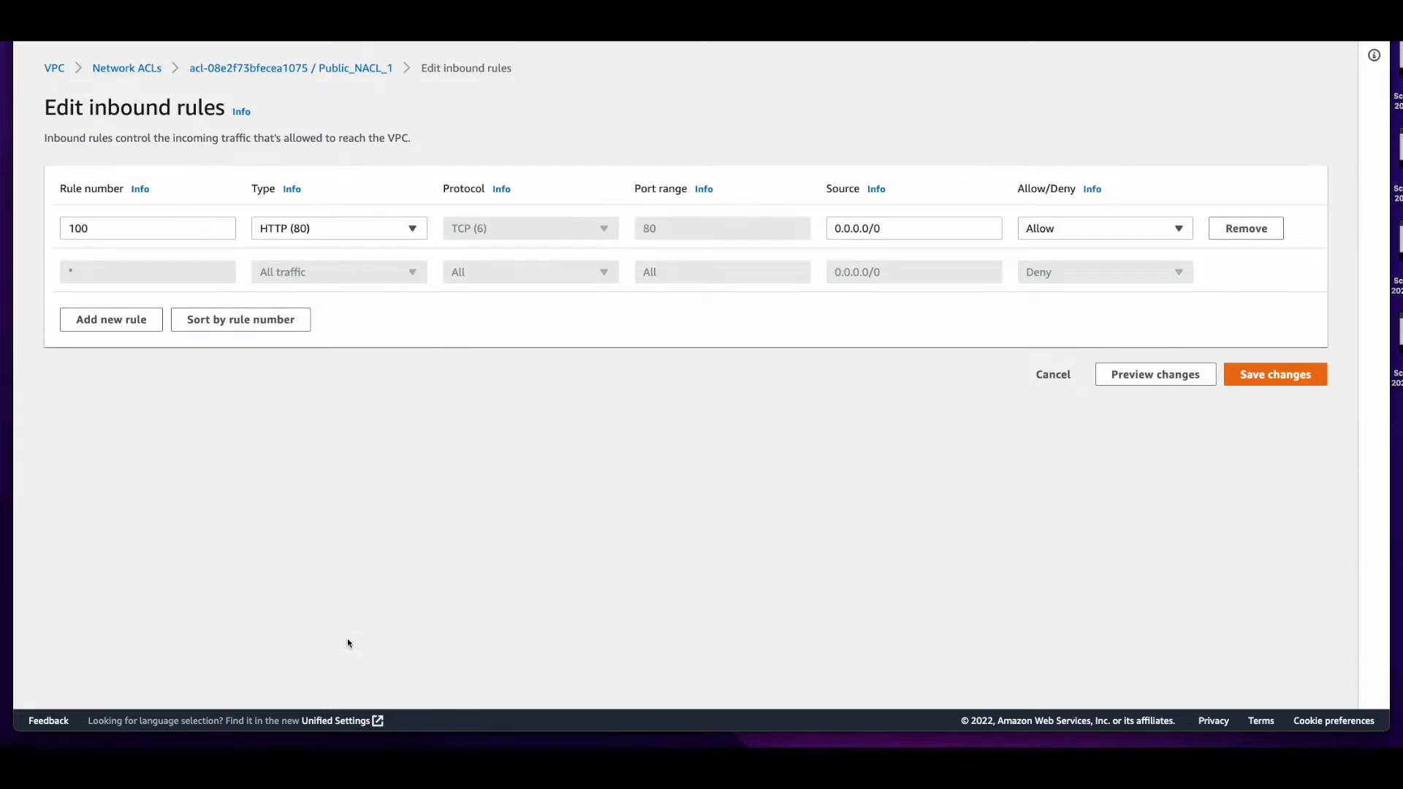
pyautogui.click(928, 226)
pyautogui.hotkey('ctrl', 'a')
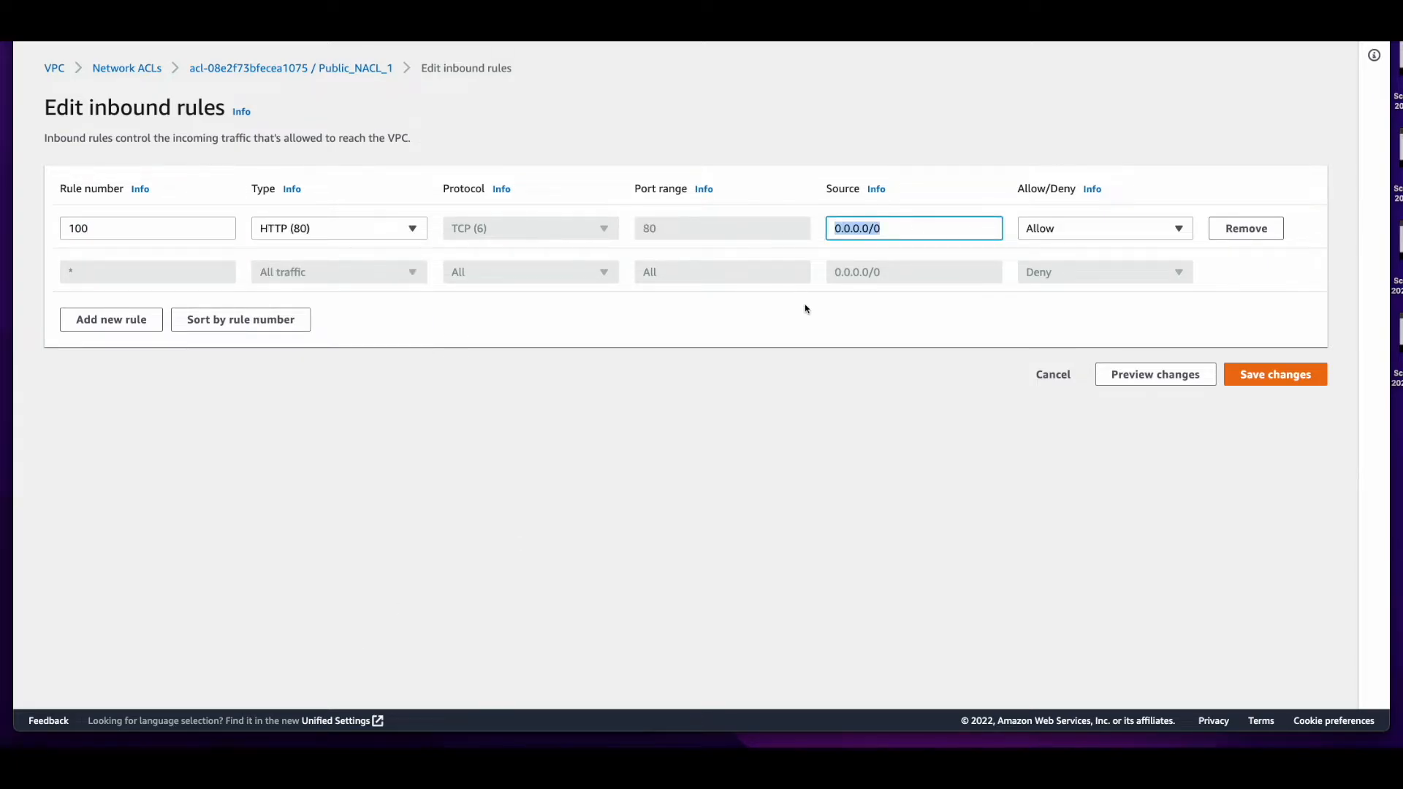
# Add inbound rule 110 allowing HTTPS (443) from 0.0.0.0/0 to Public_NACL_1 and save the inbound rules
pyautogui.click(111, 320)
pyautogui.write('110')
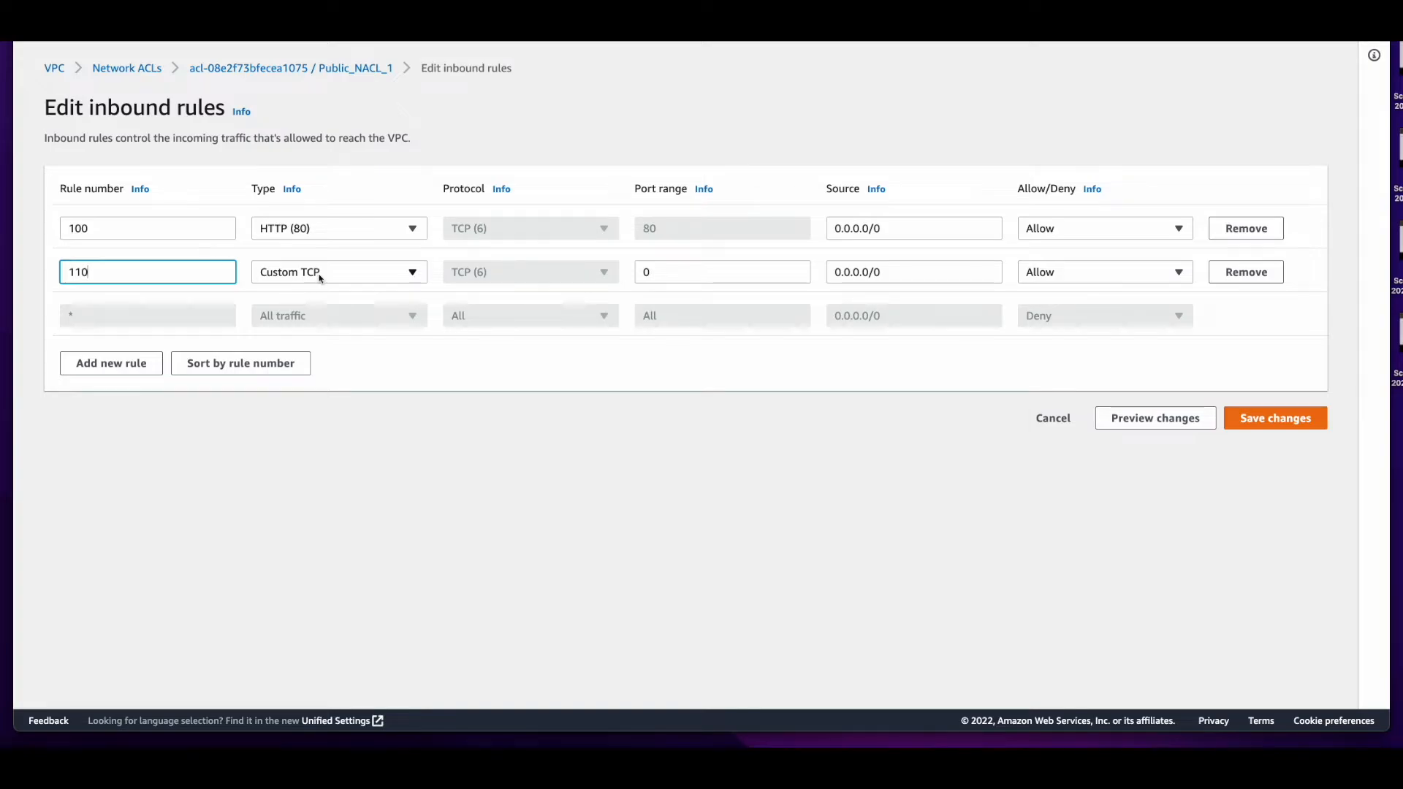
pyautogui.click(318, 275)
pyautogui.scroll(-3, 329, 511)
pyautogui.click(329, 643)
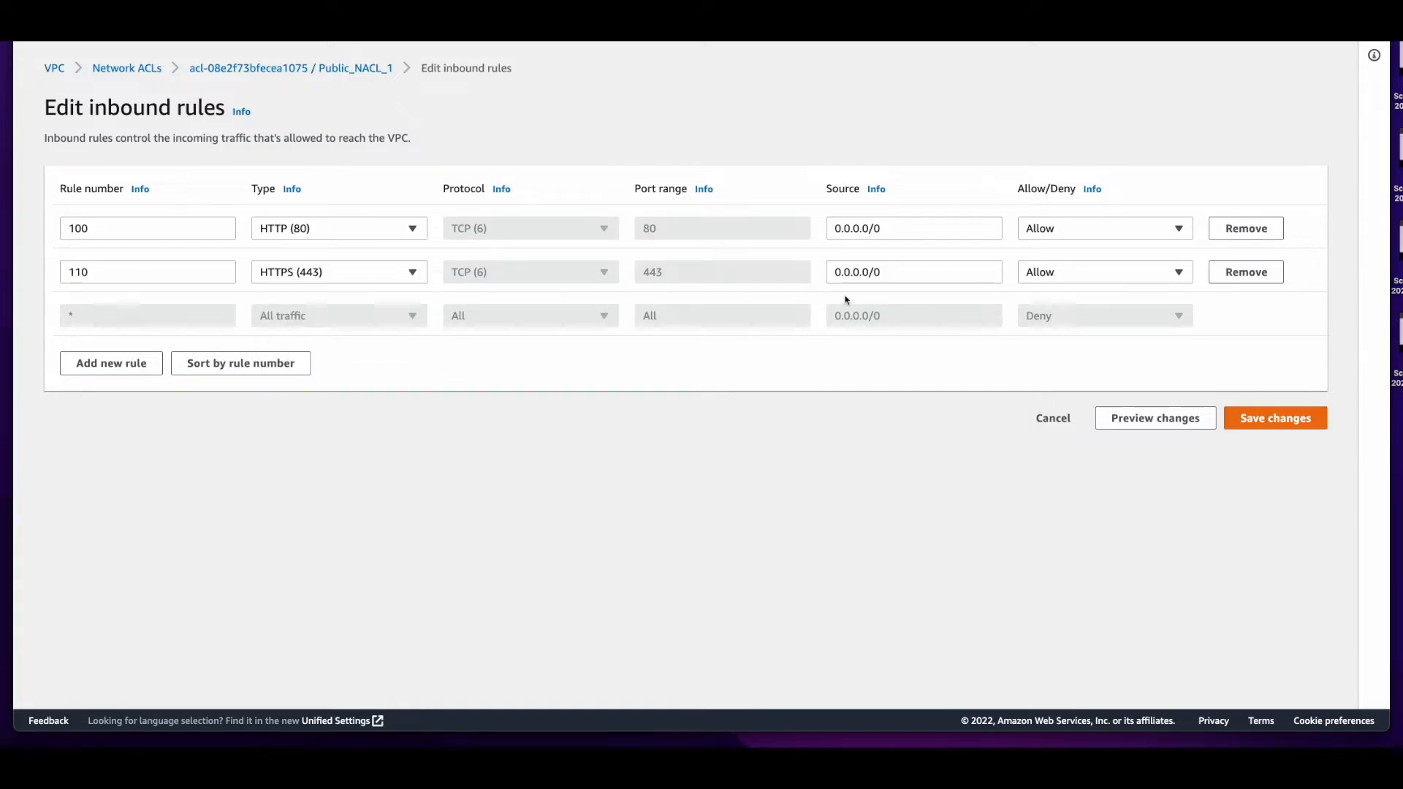
pyautogui.moveTo(894, 273); pyautogui.dragTo(828, 451)
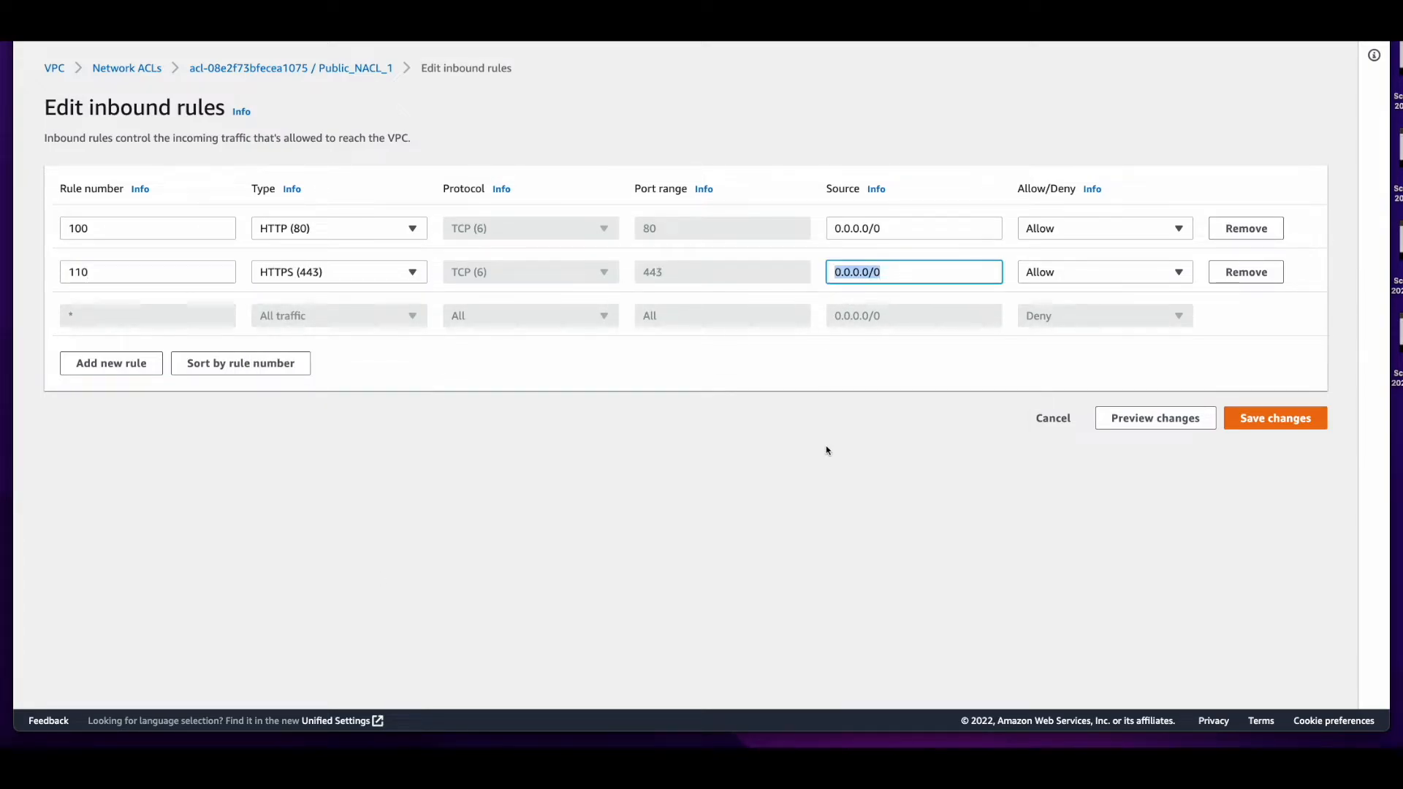
pyautogui.click(1259, 424)
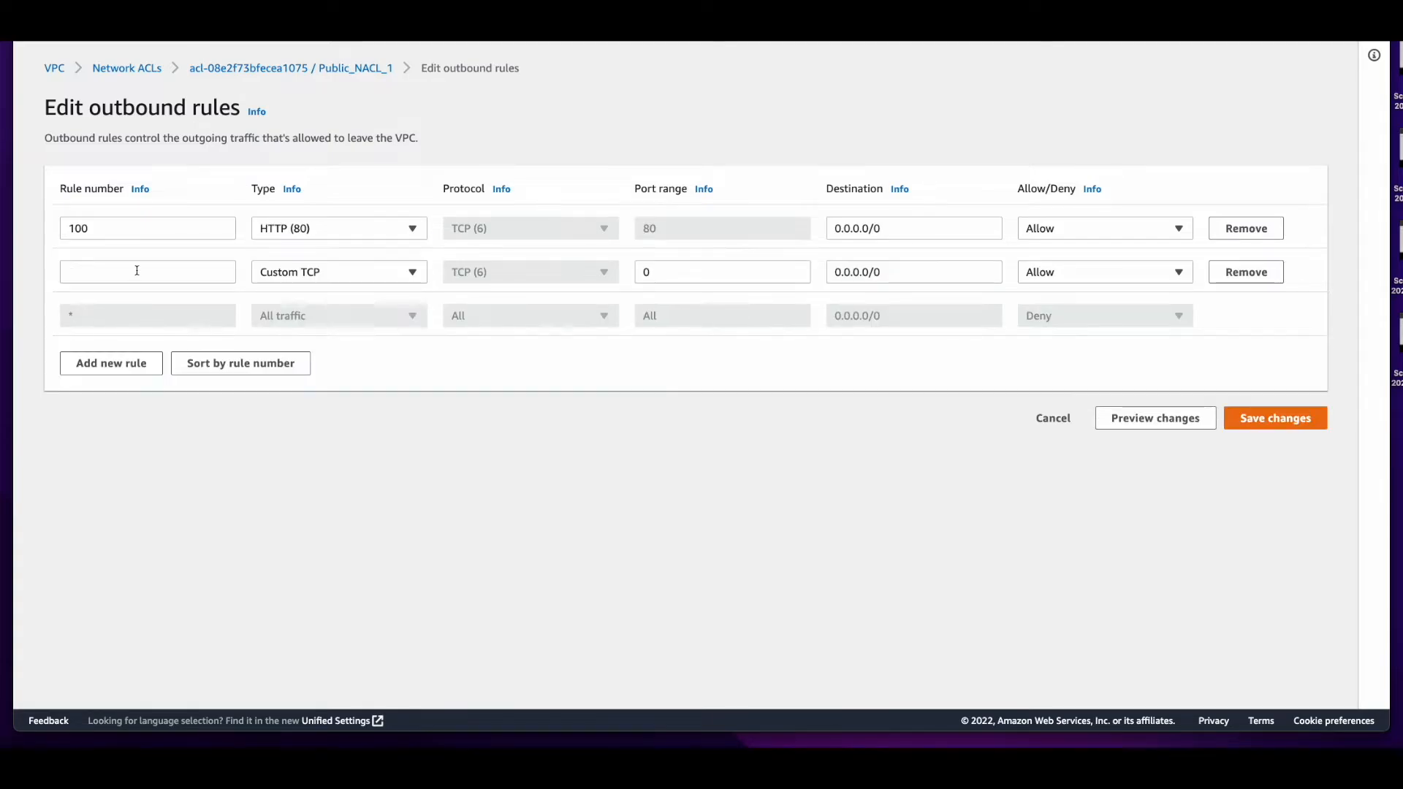
# Give Public_NACL_1 outbound rules 100 for HTTP (80) and 110 for HTTPS (443), allowing 0.0.0.0/0, and save them
pyautogui.click(137, 271)
pyautogui.write('110')
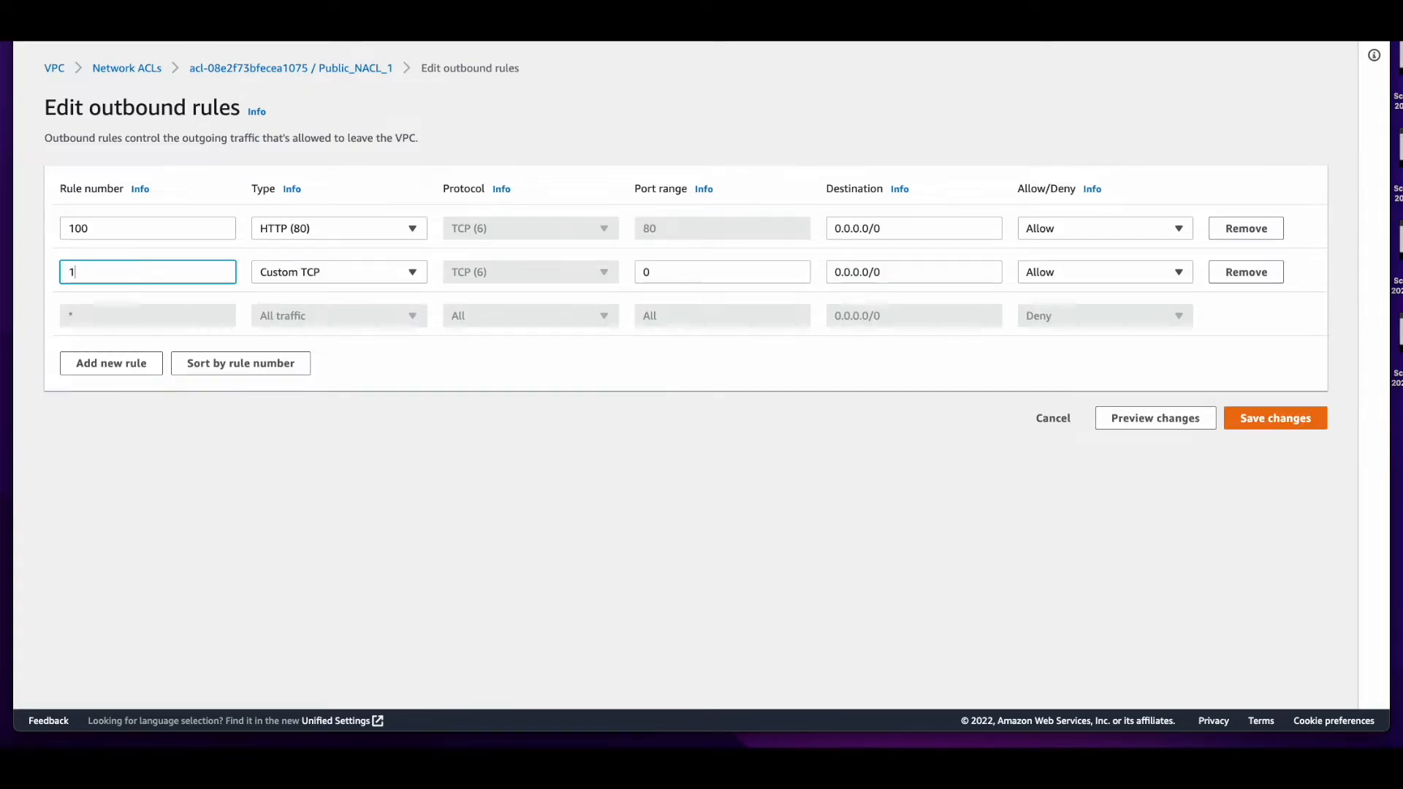
pyautogui.click(338, 271)
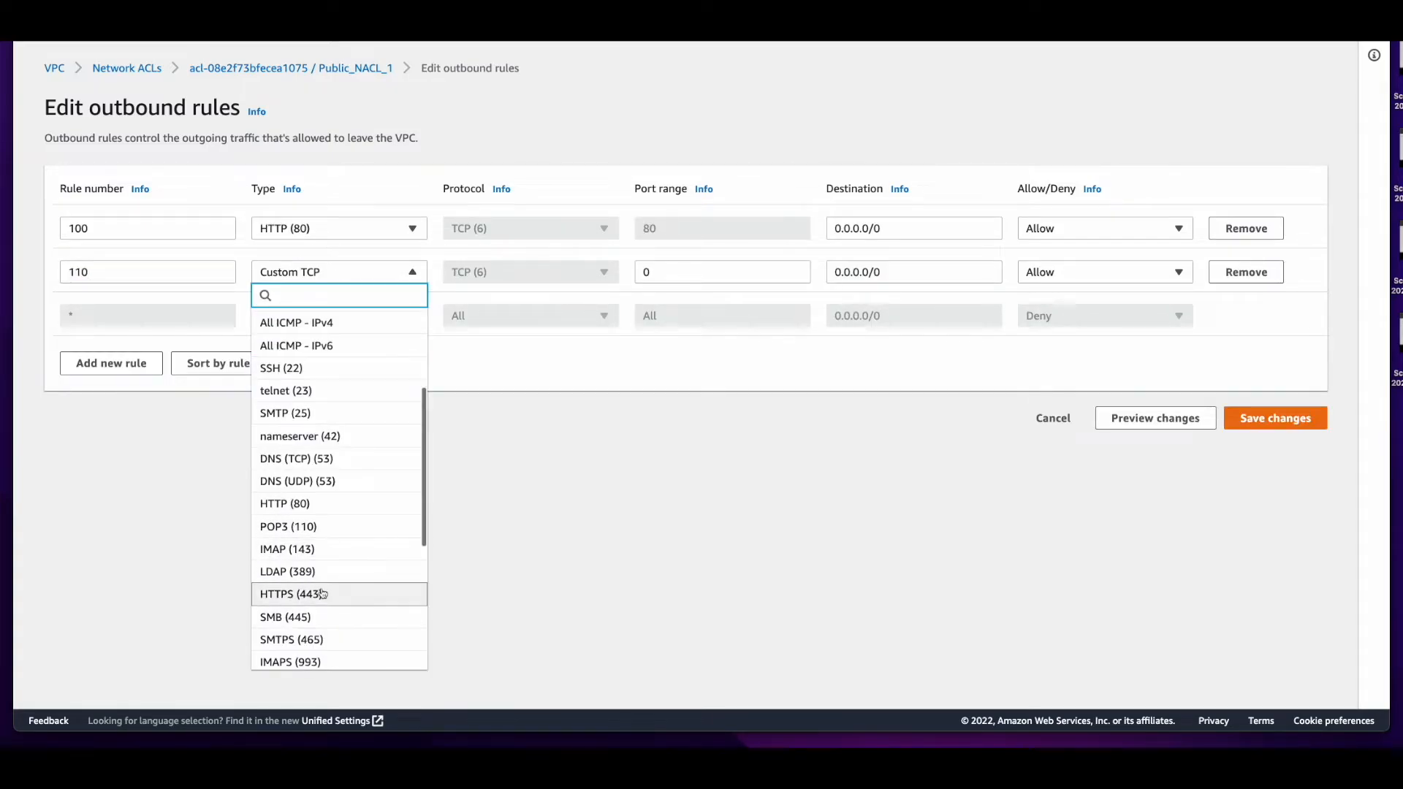
pyautogui.click(323, 594)
pyautogui.click(1309, 427)
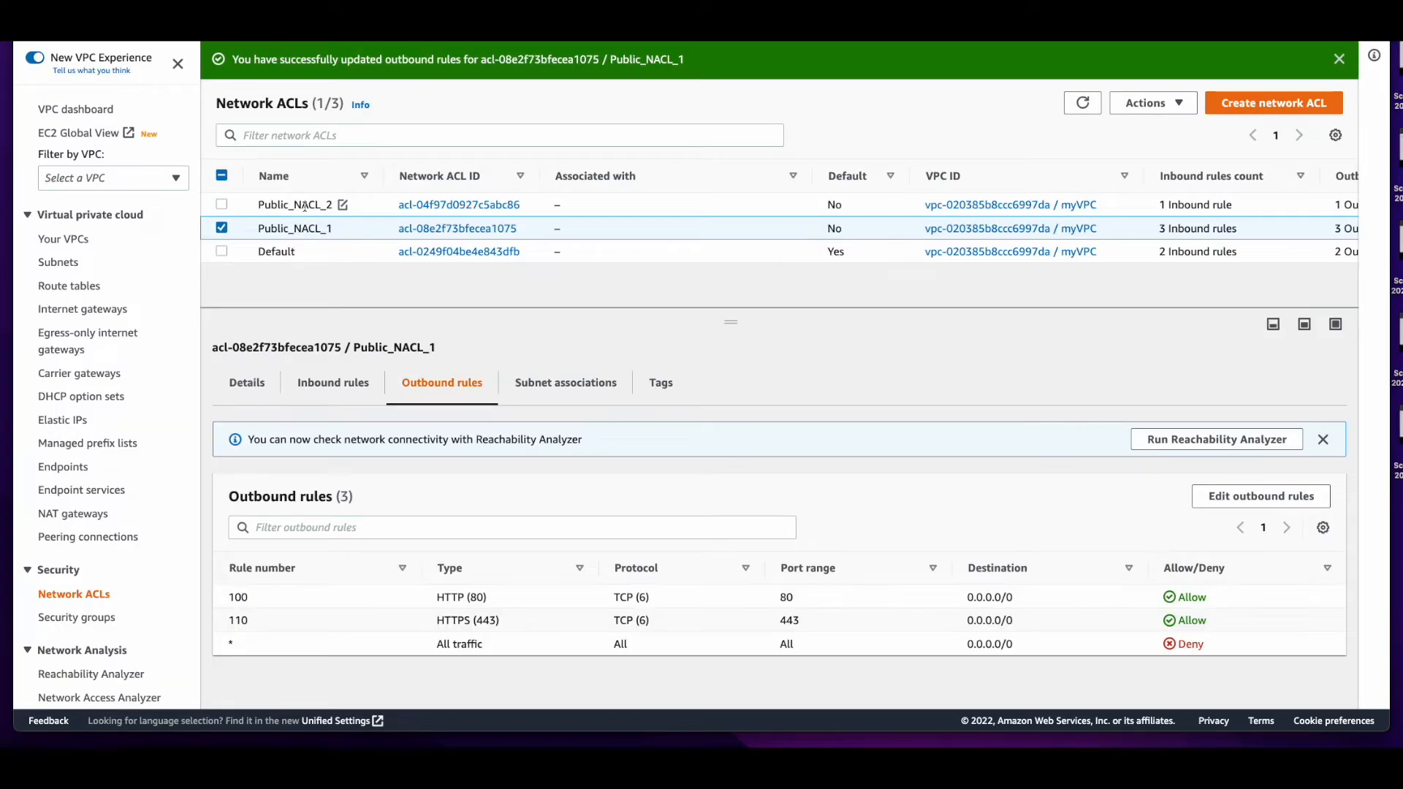
# Add inbound rule 100 to the network ACL Public_NACL_2, allowing HTTP (80) from 0.0.0.0/0
pyautogui.click(306, 206)
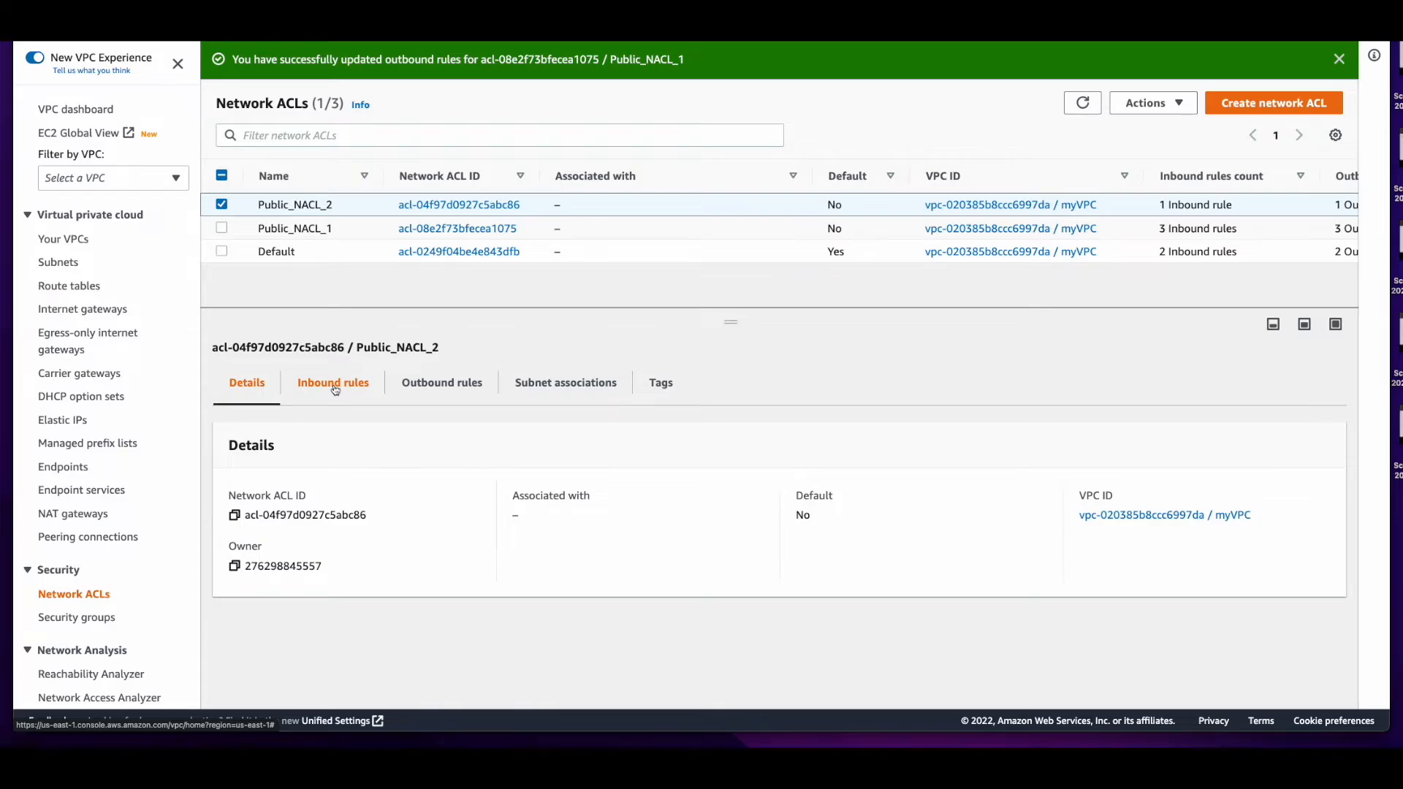
pyautogui.click(335, 384)
pyautogui.click(1262, 495)
pyautogui.click(112, 276)
pyautogui.click(163, 231)
pyautogui.write('100')
pyautogui.click(283, 235)
pyautogui.click(369, 638)
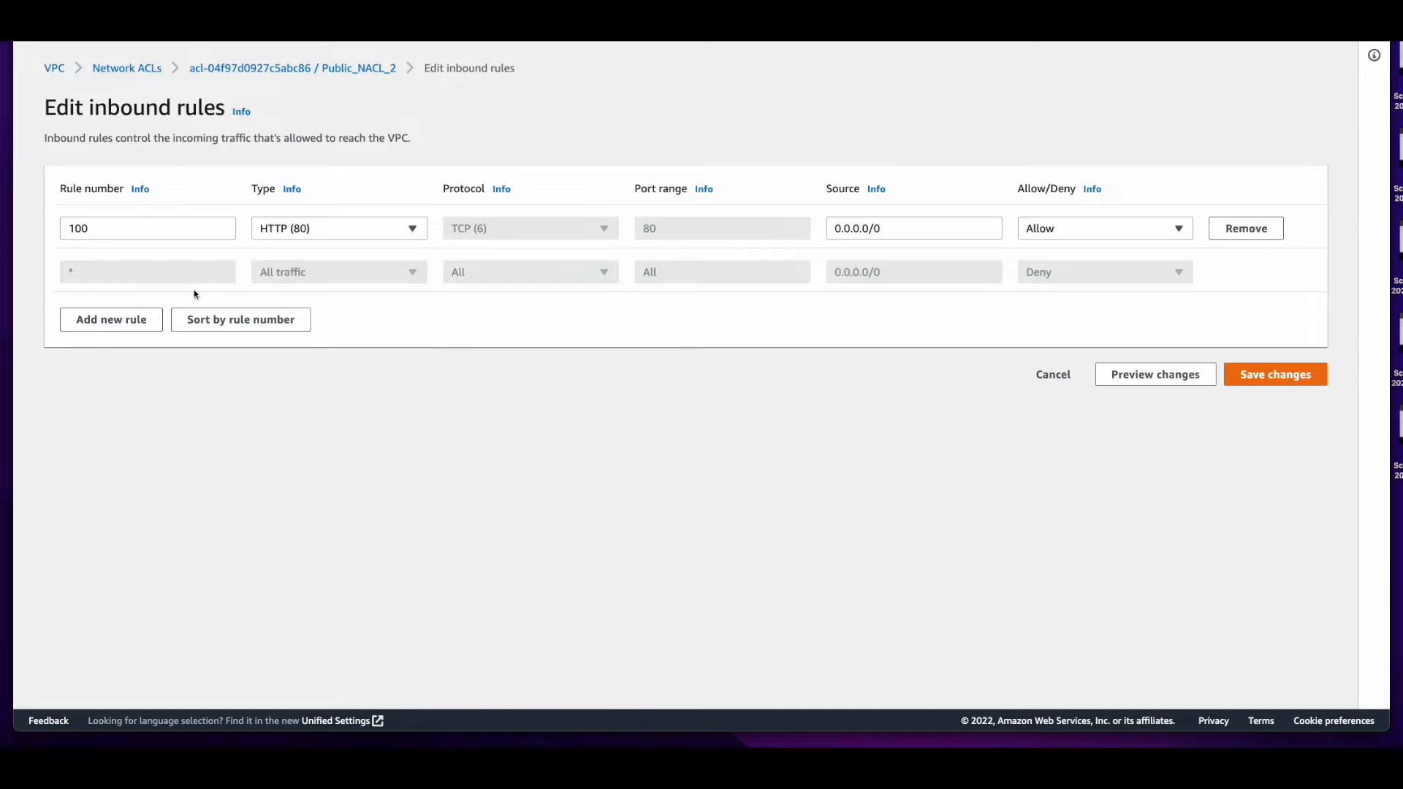
# Add inbound rule 110 allowing HTTPS (443) from 0.0.0.0/0 to Public_NACL_2 and save the inbound rules
pyautogui.click(131, 320)
pyautogui.click(194, 273)
pyautogui.write('110')
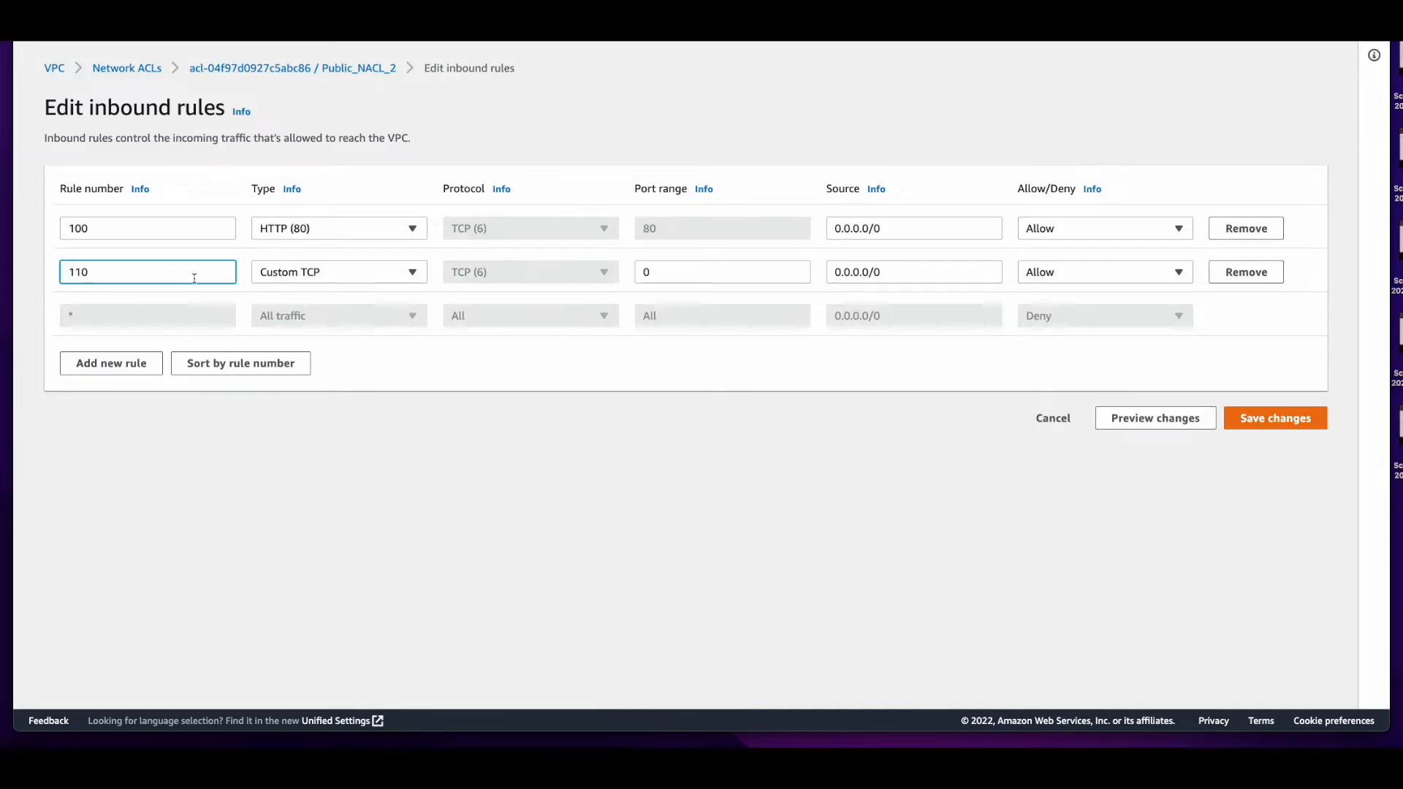
pyautogui.click(314, 273)
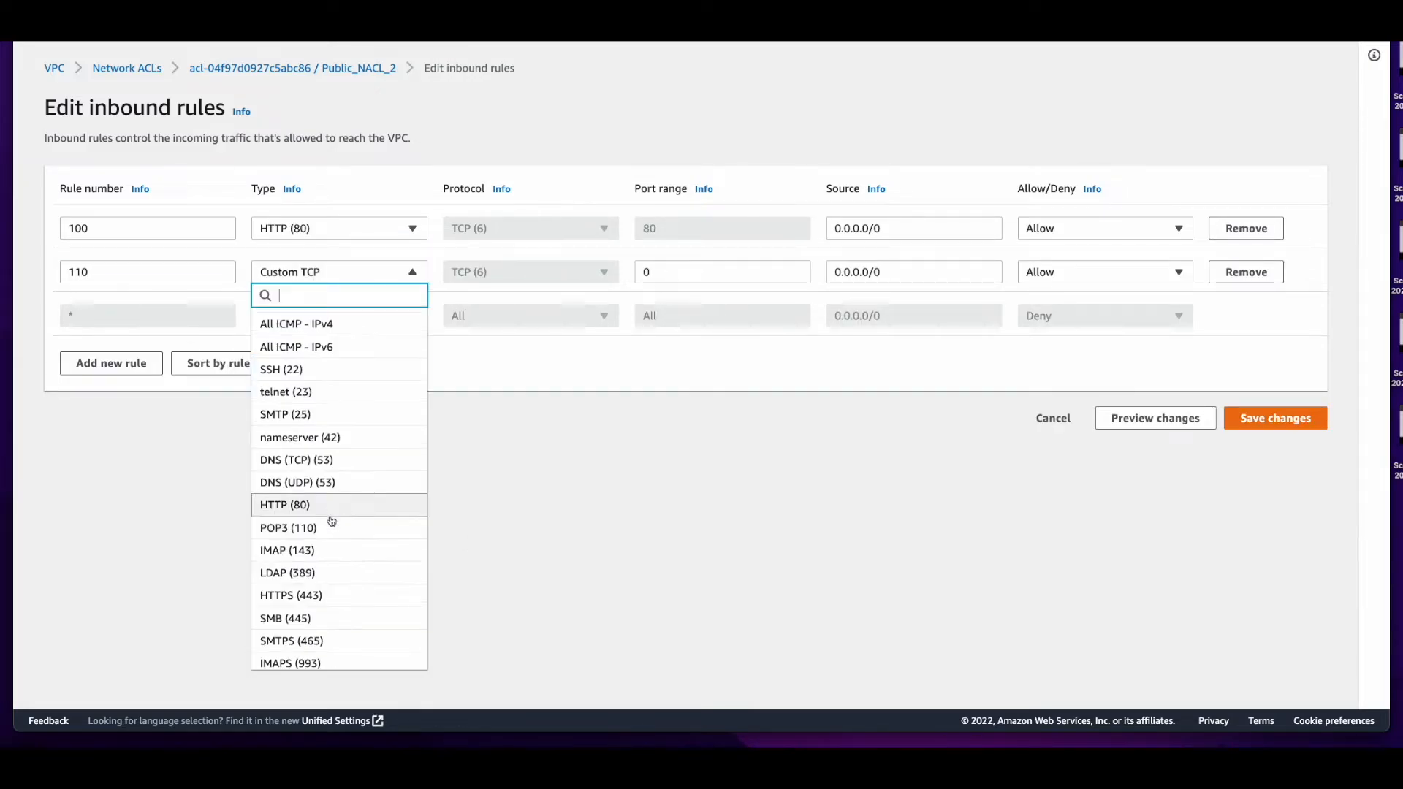
pyautogui.click(332, 596)
pyautogui.click(1275, 418)
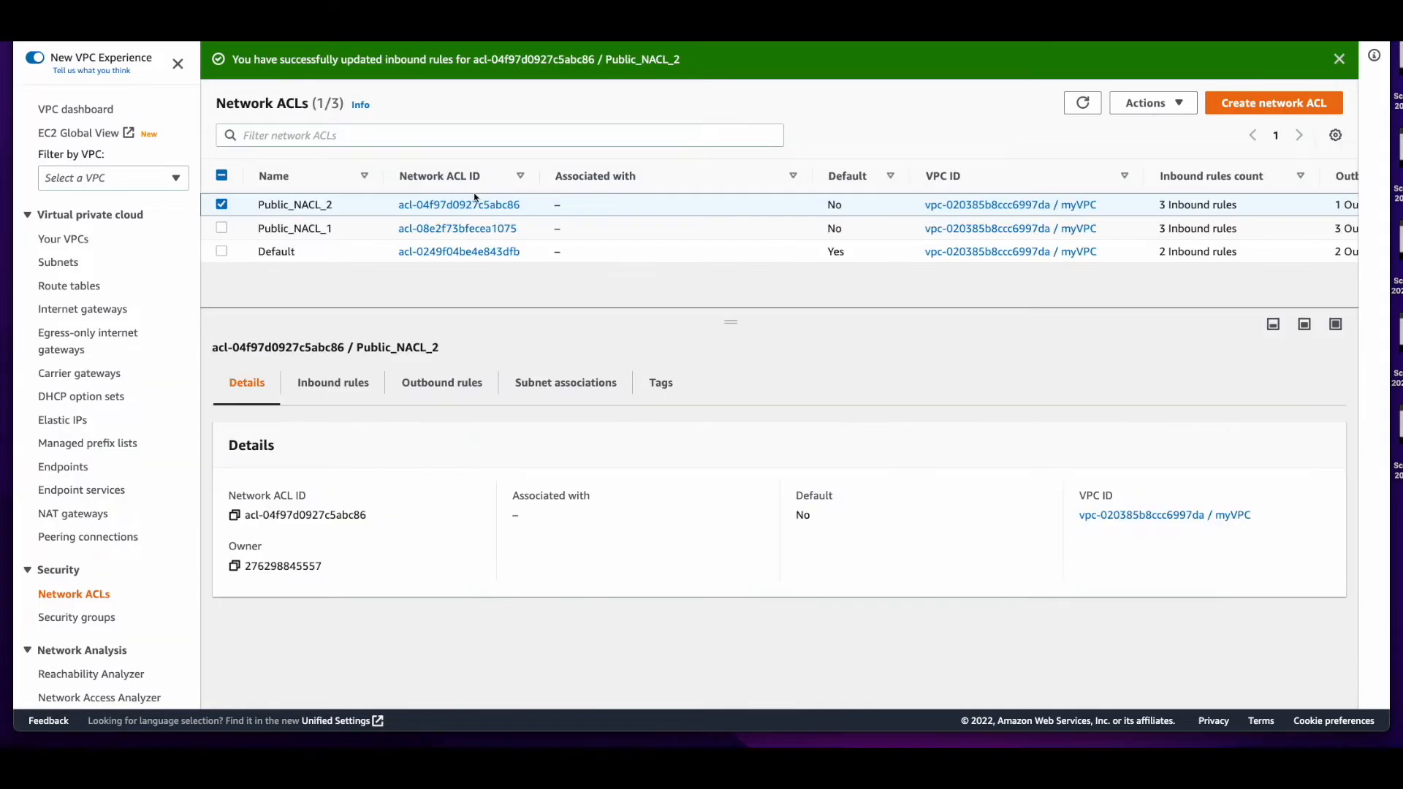
# Add outbound rule 100 to Public_NACL_2, allowing HTTP (80) to destination 0.0.0.0/0
pyautogui.click(448, 387)
pyautogui.click(1268, 446)
pyautogui.click(112, 281)
pyautogui.click(148, 229)
pyautogui.write('1')
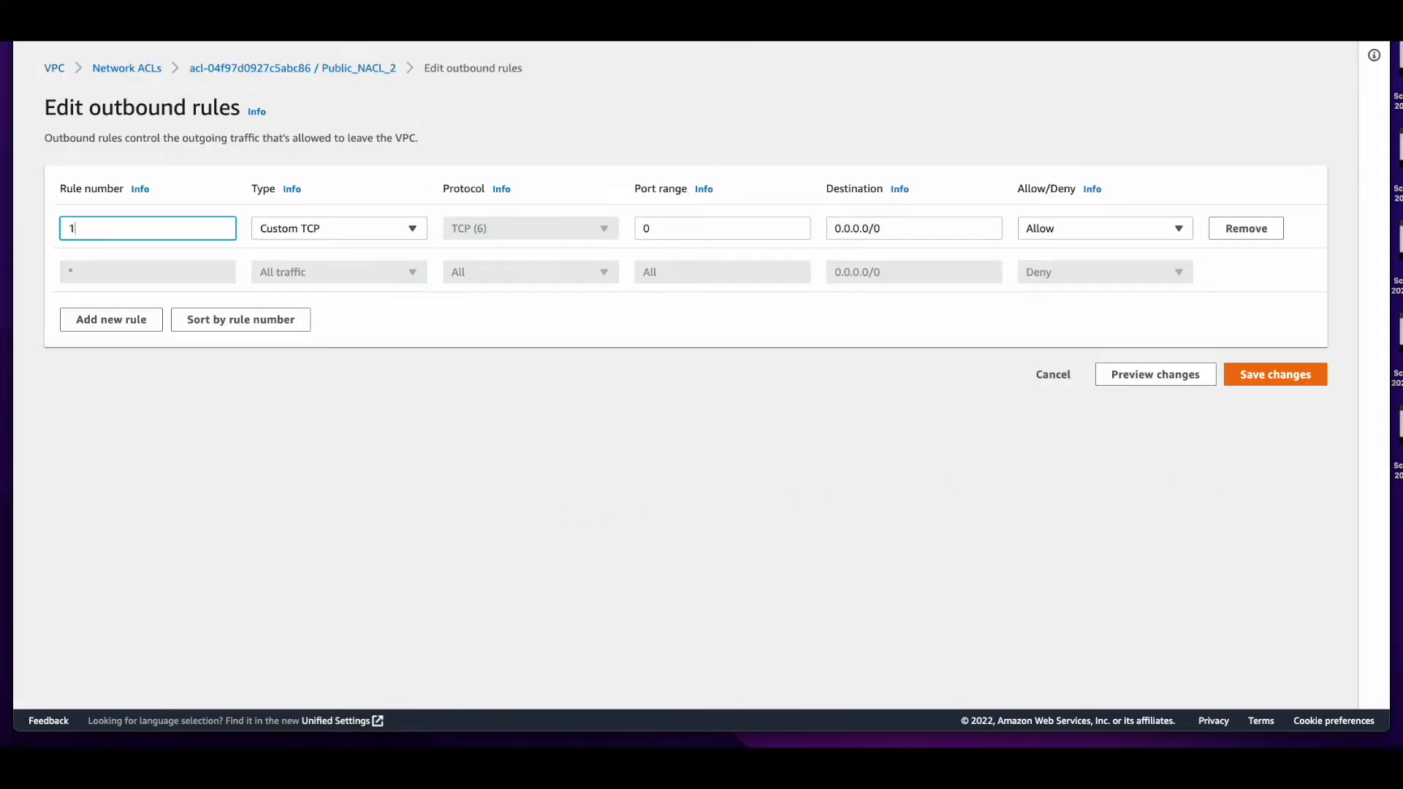
pyautogui.write('00')
pyautogui.click(338, 228)
pyautogui.click(332, 636)
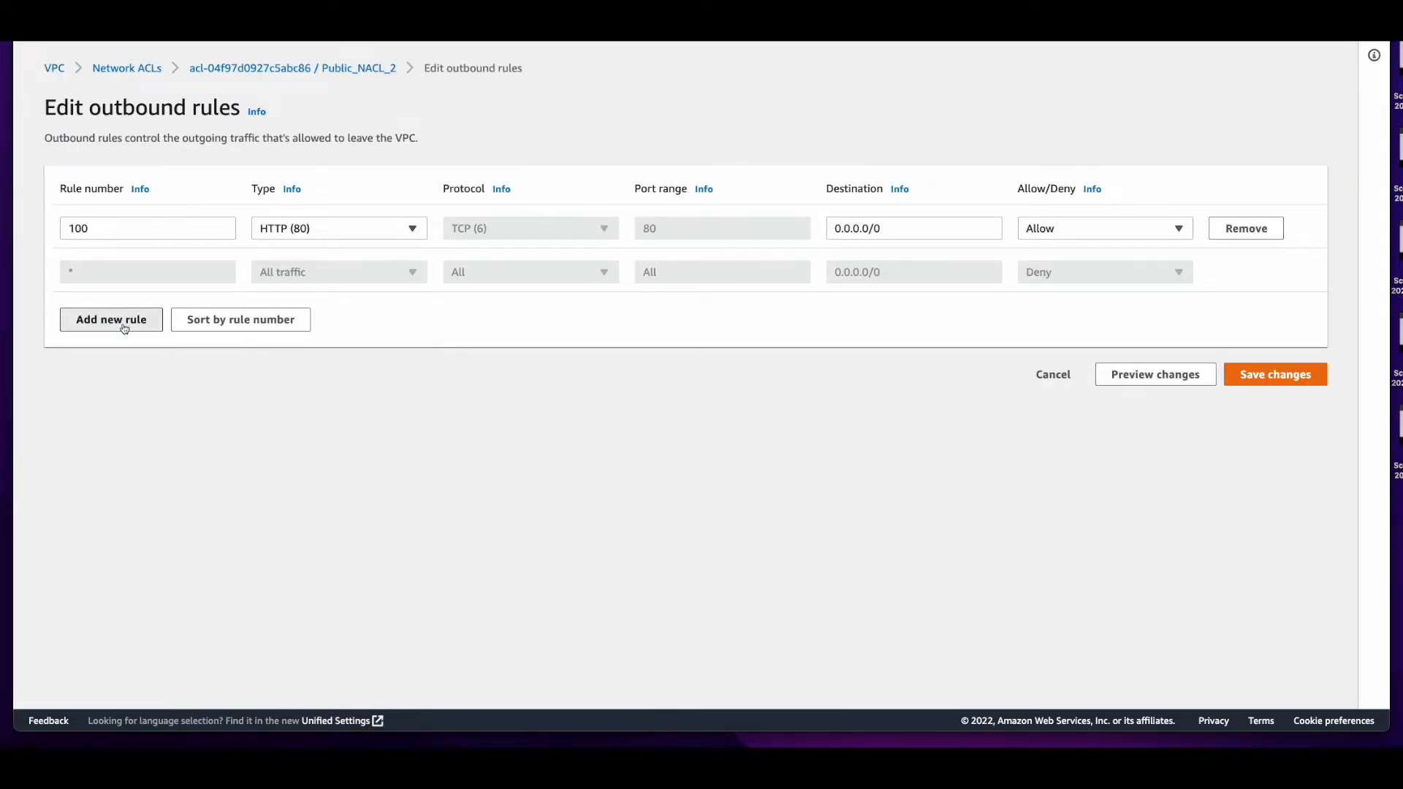
# Add outbound rule 110 allowing HTTPS (443) to 0.0.0.0/0 on Public_NACL_2 and save the outbound rules
pyautogui.click(111, 319)
pyautogui.click(141, 272)
pyautogui.write('110')
pyautogui.click(349, 271)
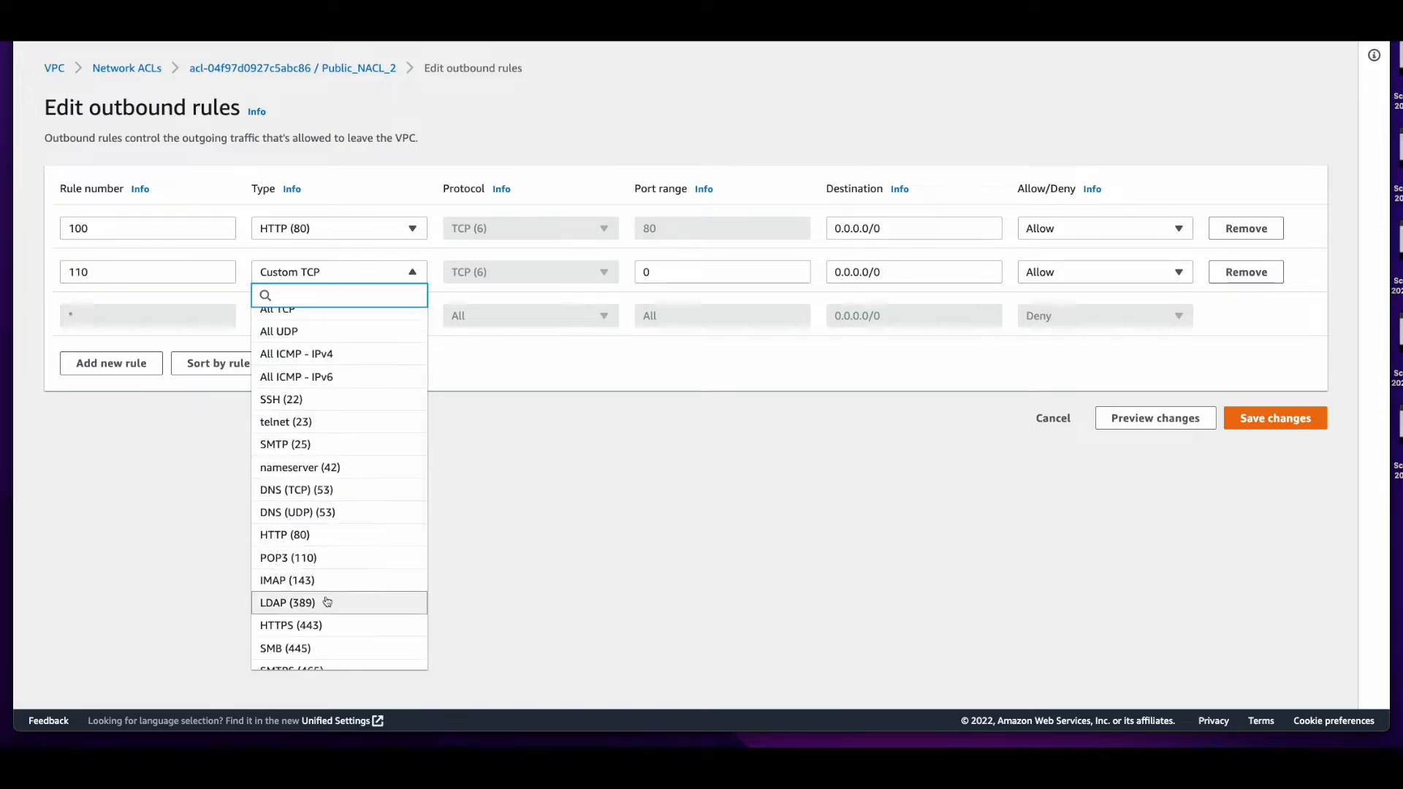
pyautogui.click(328, 625)
pyautogui.click(1309, 423)
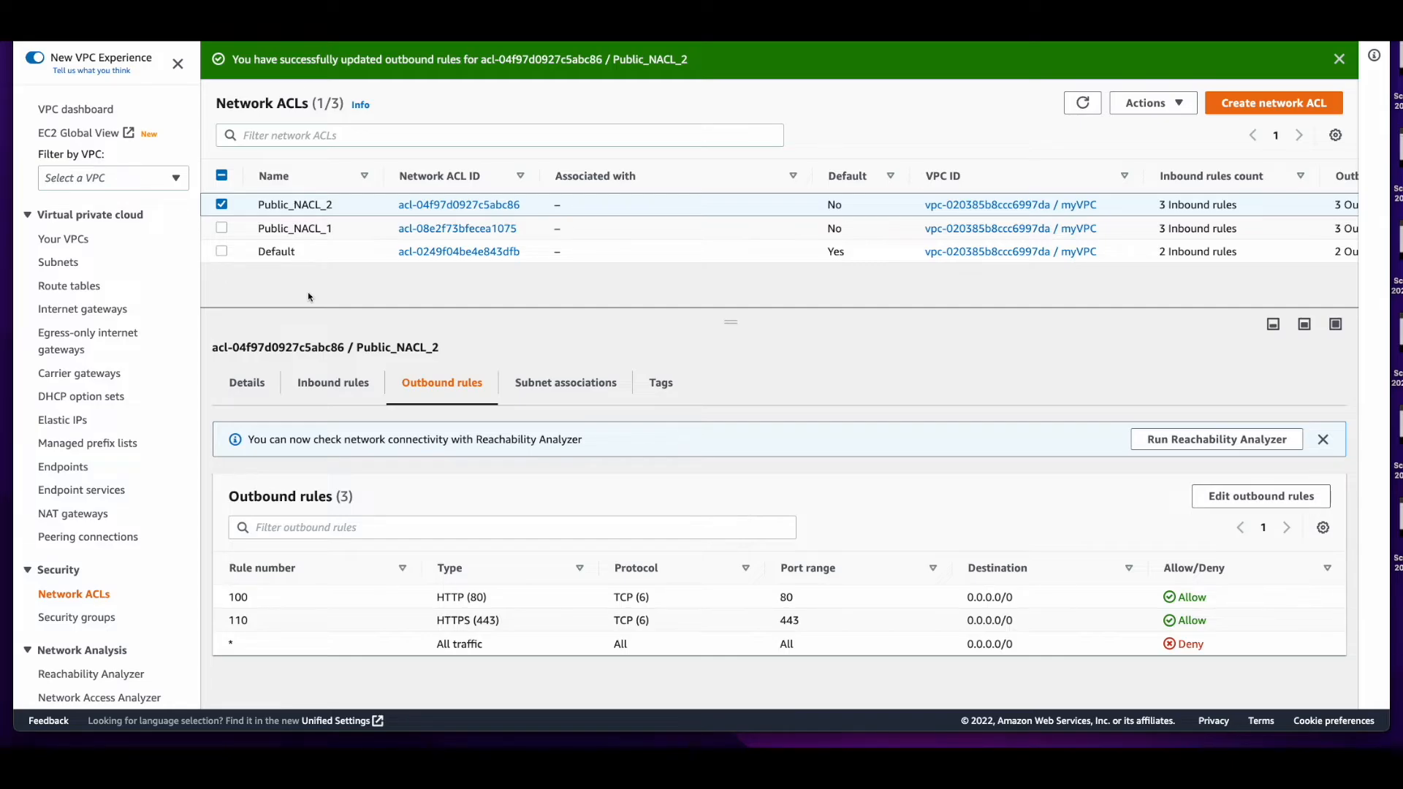
# Start creating a subnet in myVPC and name it Public1
pyautogui.click(72, 264)
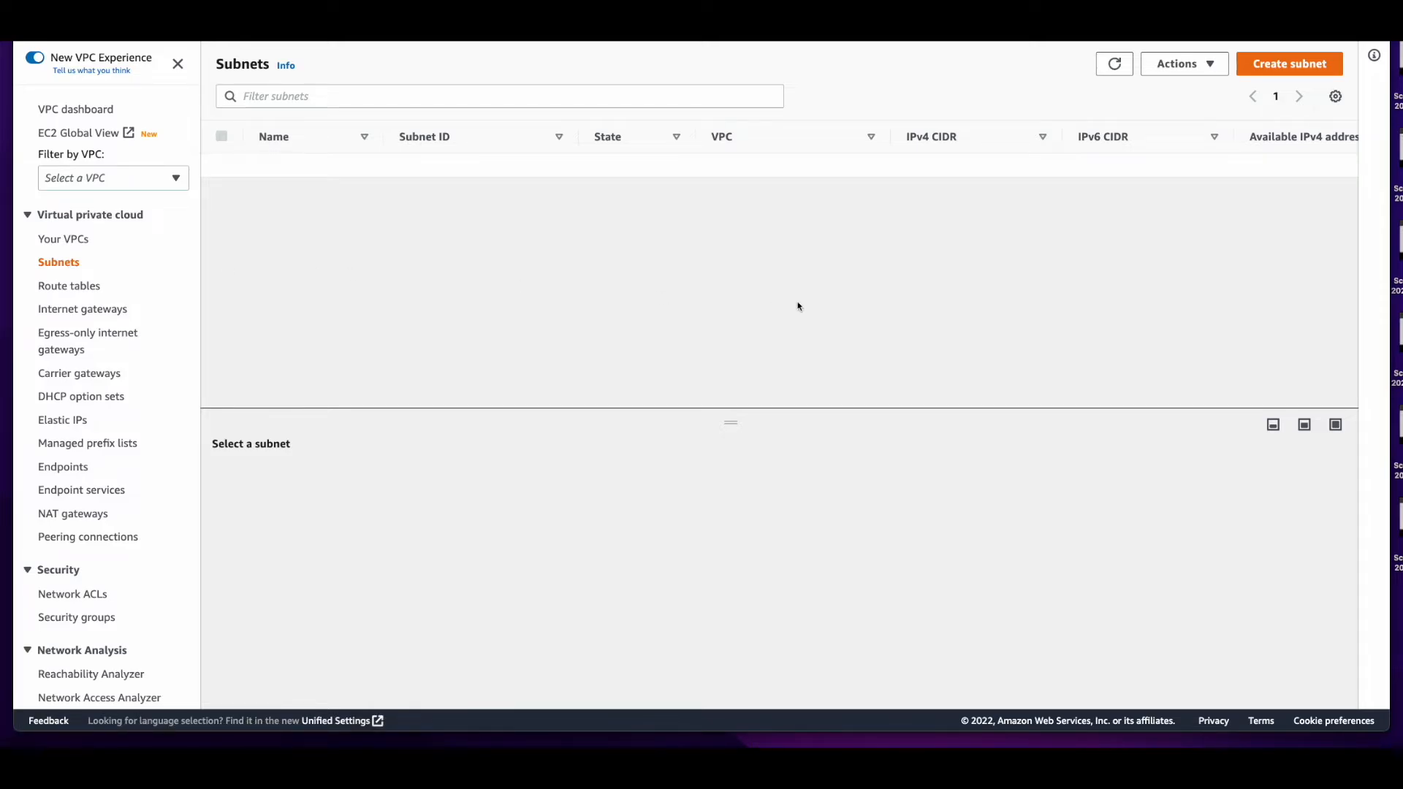
pyautogui.click(1268, 64)
pyautogui.click(430, 234)
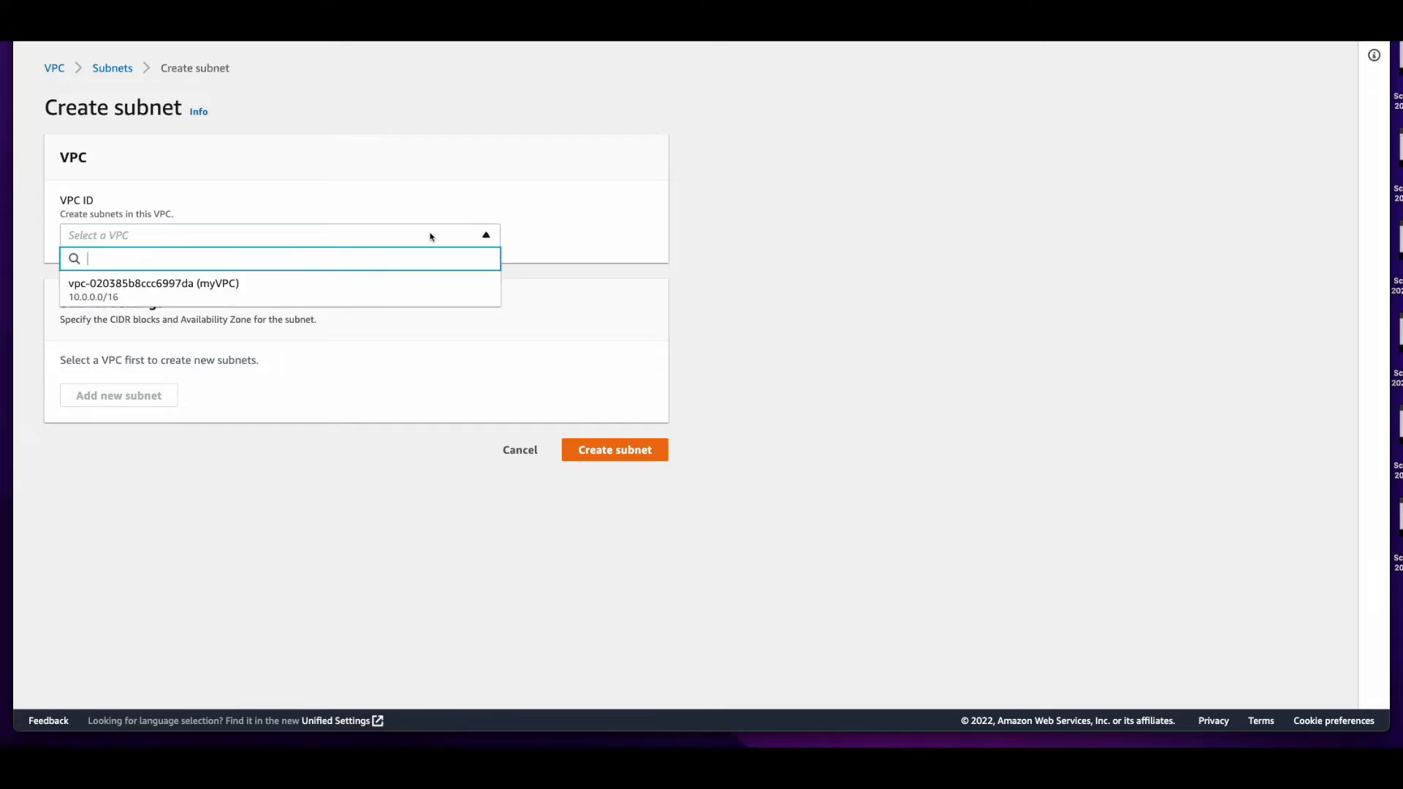
pyautogui.click(370, 292)
pyautogui.click(398, 490)
pyautogui.write('Public1')
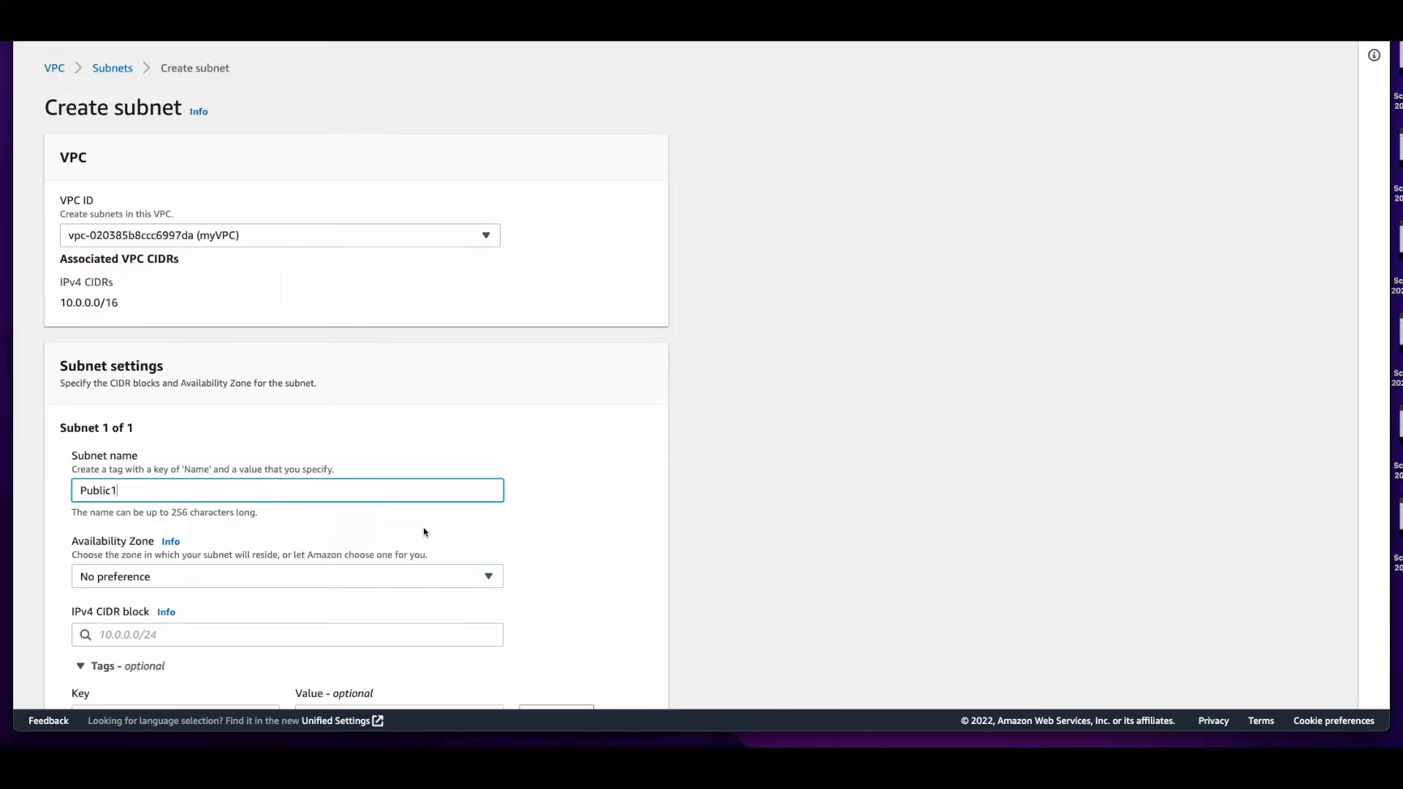
# Place the Public1 subnet in availability zone us-east-1a with IPv4 CIDR block 10.0.1.0/24
pyautogui.click(423, 576)
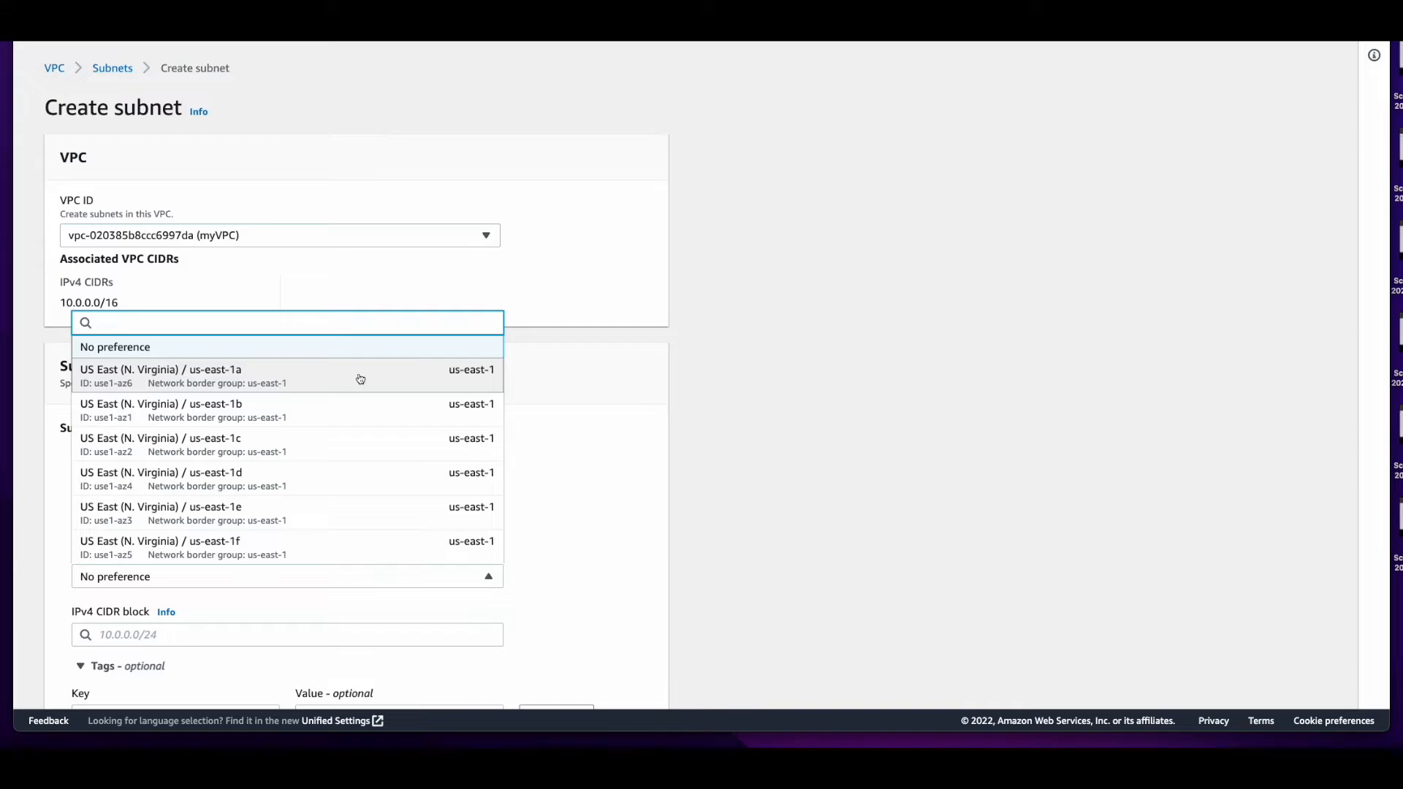
pyautogui.click(360, 379)
pyautogui.click(350, 633)
pyautogui.write('10.0.1.0/24')
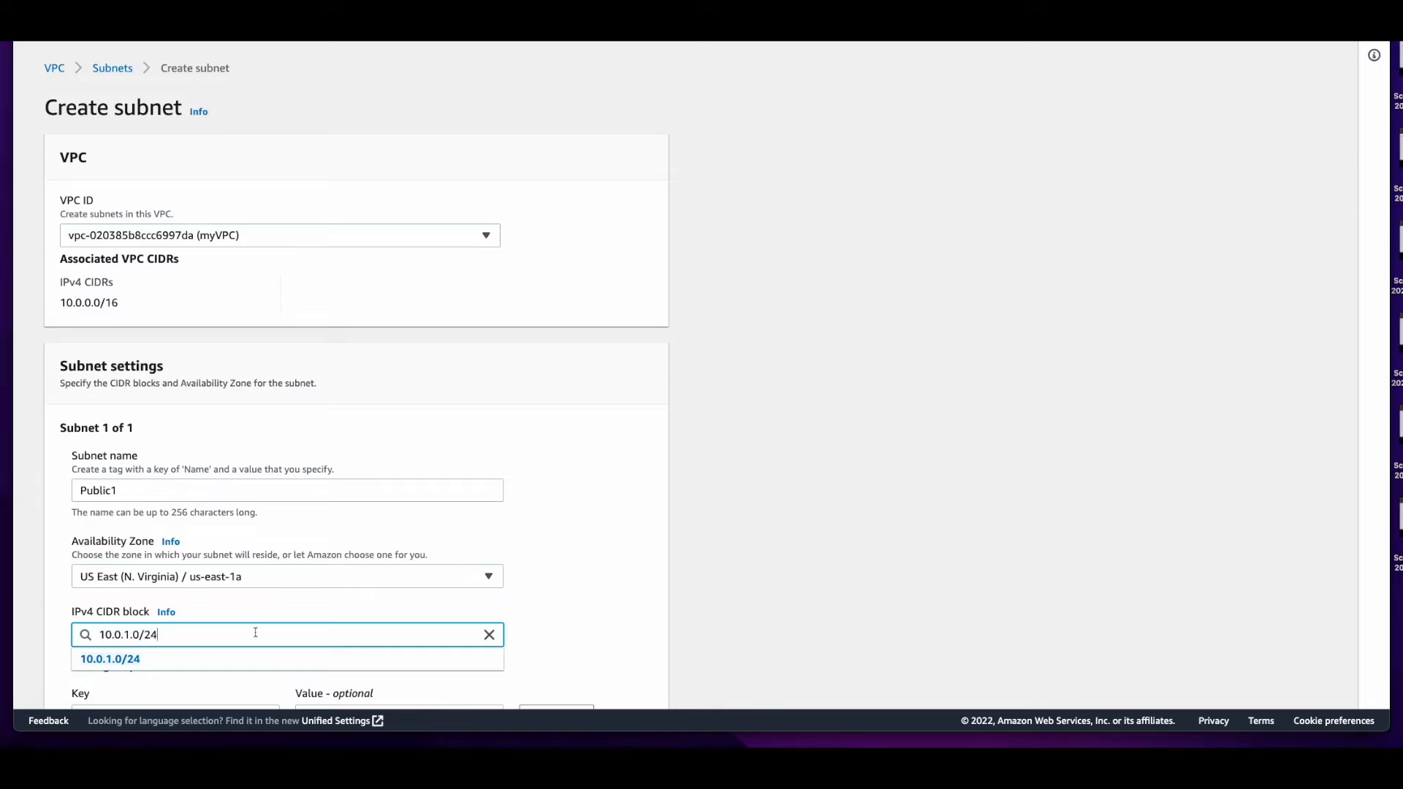
pyautogui.click(157, 664)
# Add a second subnet named Public2 in availability zone us-east-1b
pyautogui.scroll(-3, 160, 643)
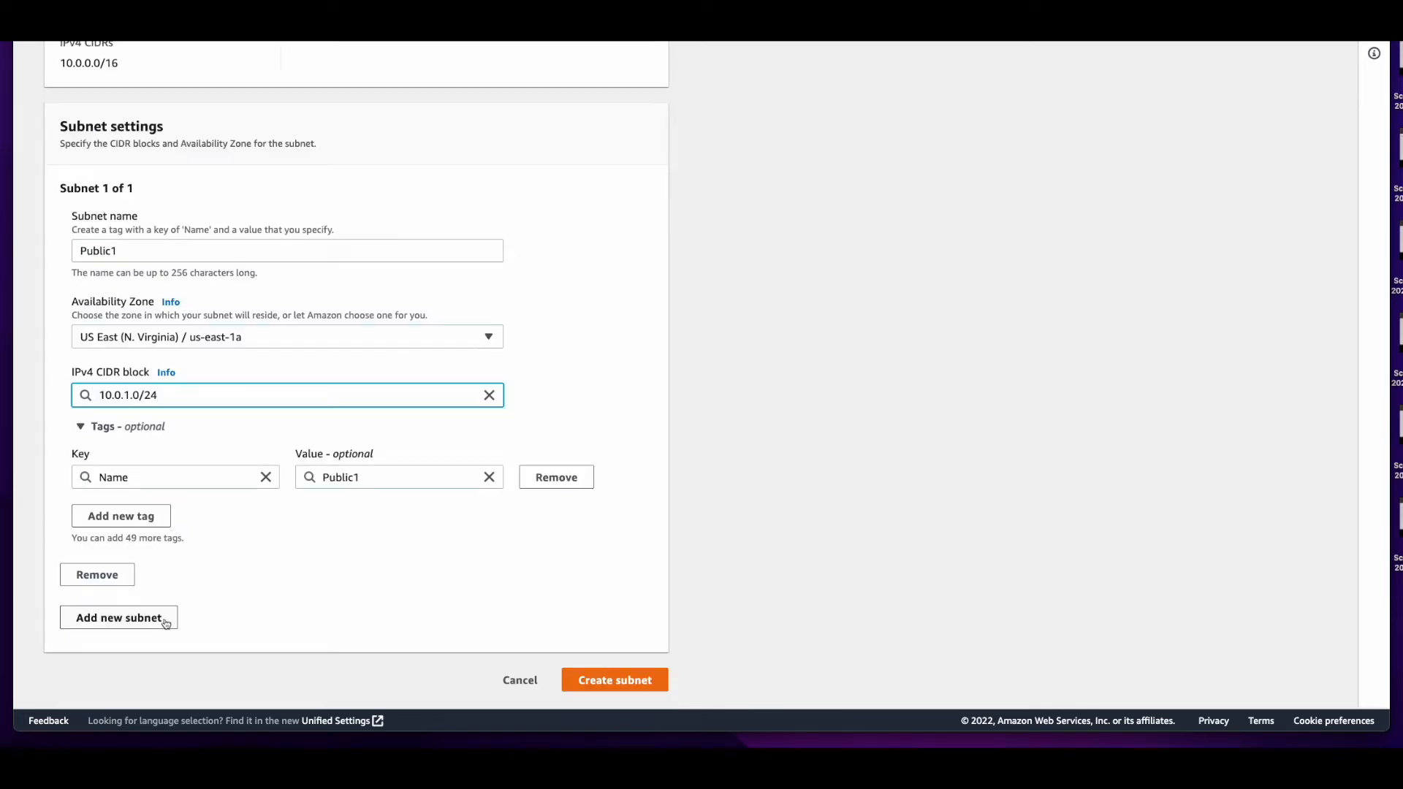
pyautogui.click(166, 623)
pyautogui.write('Publi')
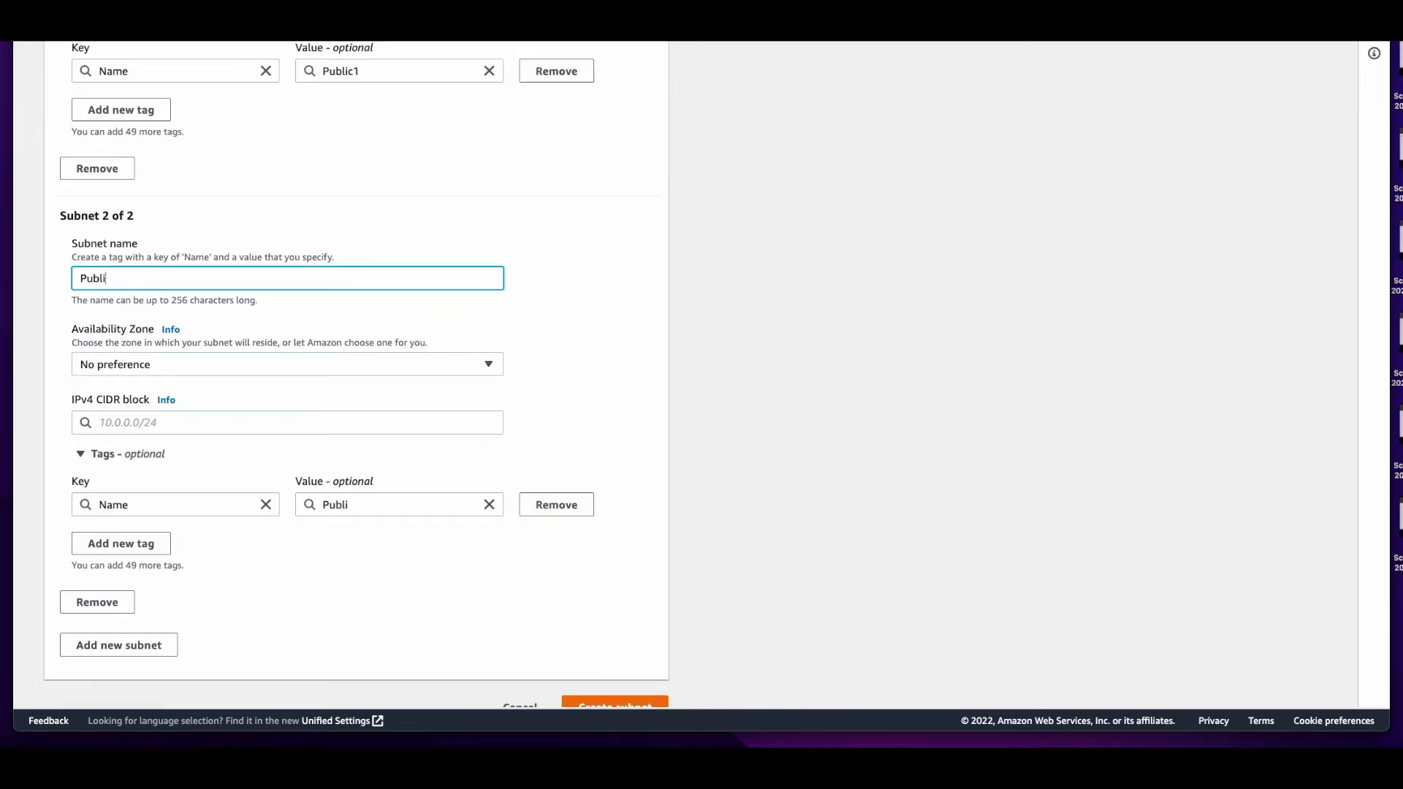
pyautogui.write('c2')
pyautogui.click(298, 365)
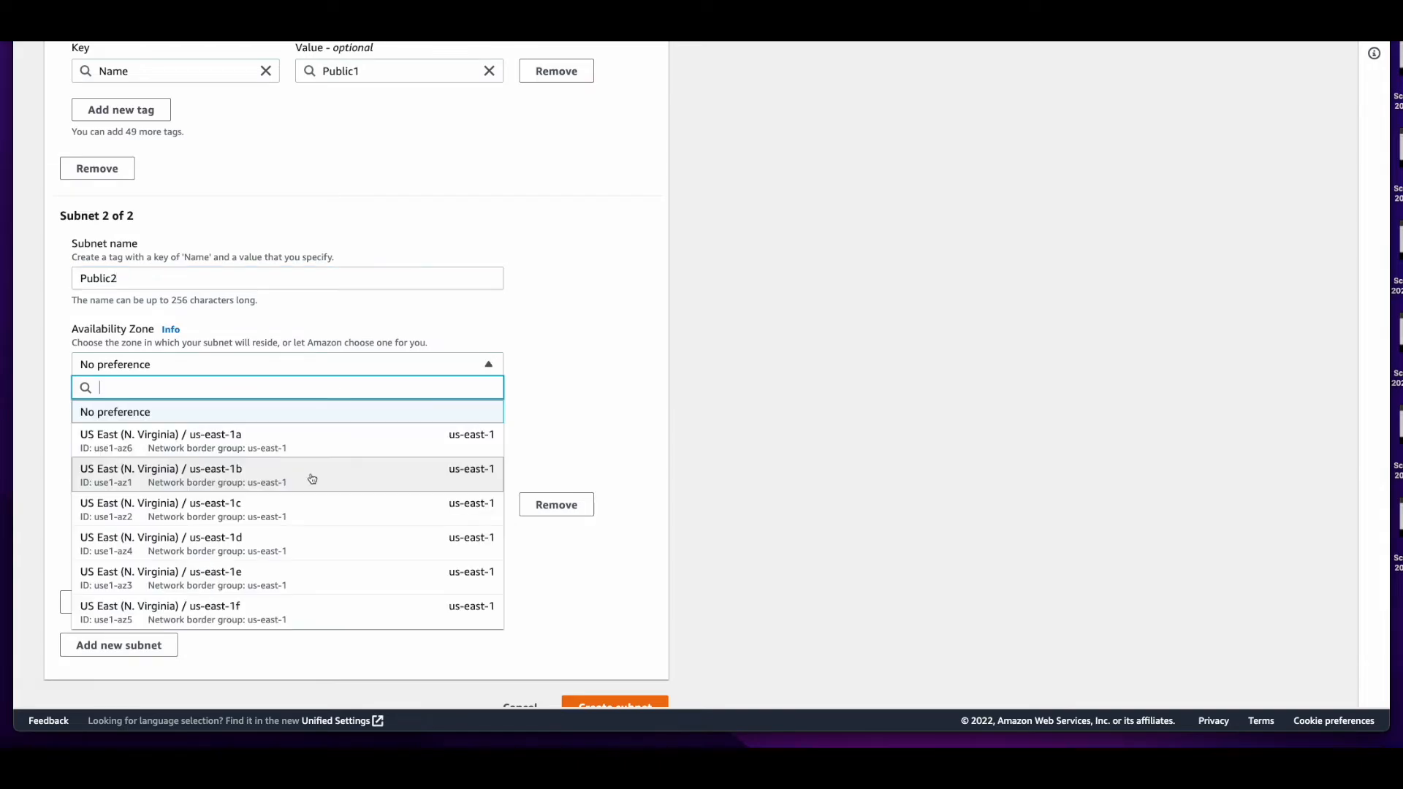
pyautogui.click(324, 475)
# Set the Public2 subnet's IPv4 CIDR block to 10.0.2.0/24 and create both subnets
pyautogui.click(275, 423)
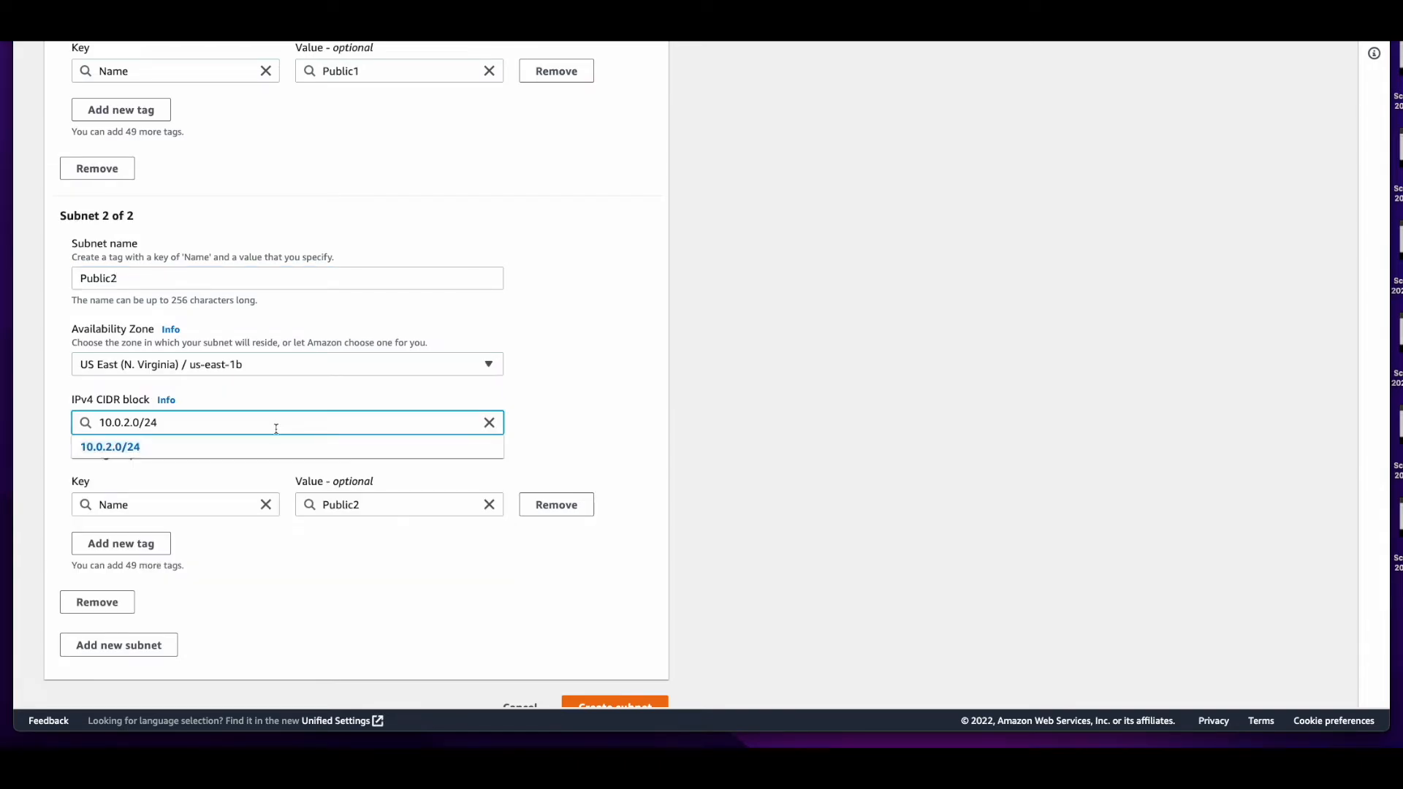
pyautogui.click(178, 452)
pyautogui.scroll(-1, 656, 692)
pyautogui.click(655, 686)
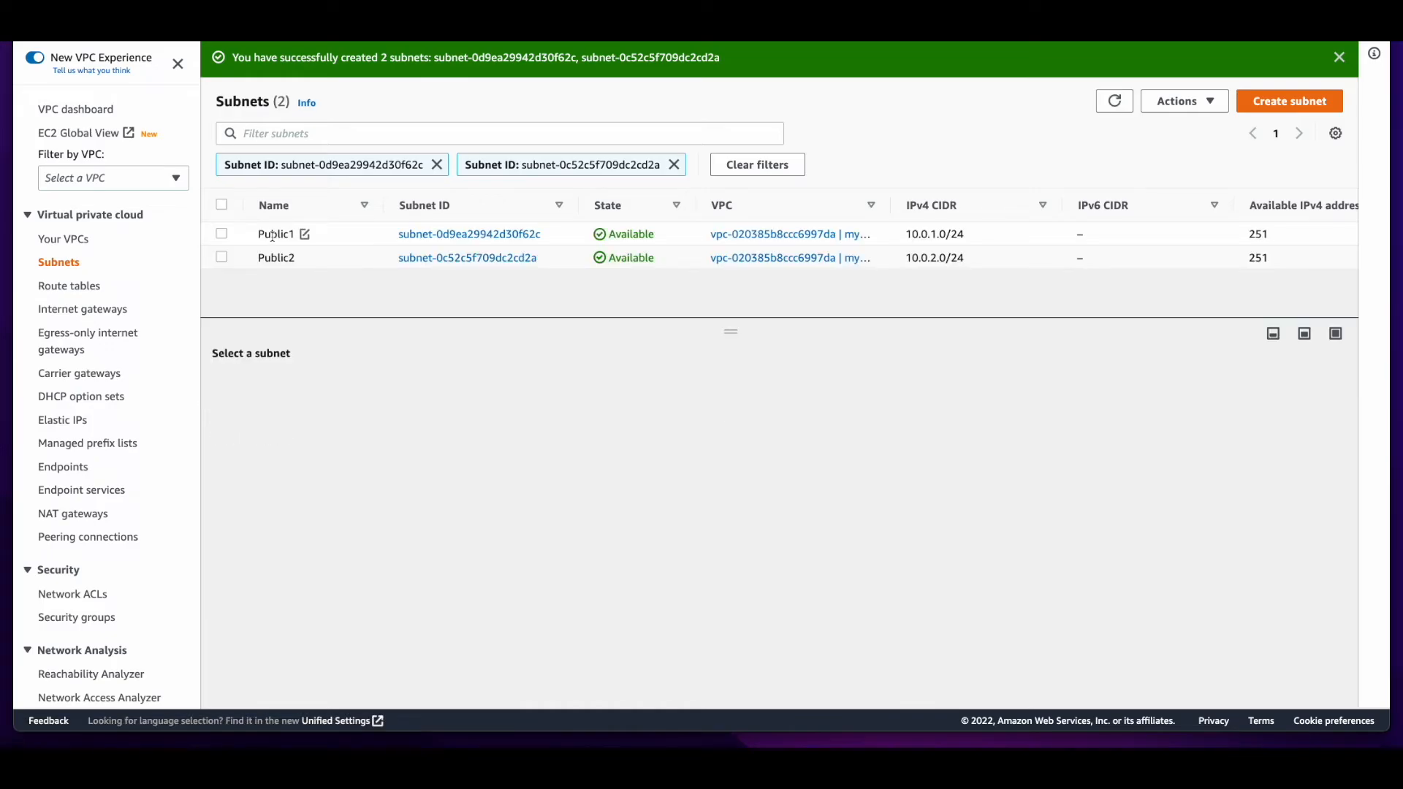
# Check the Public1 subnet's route table and change its network ACL association to Public_NACL_1
pyautogui.click(274, 234)
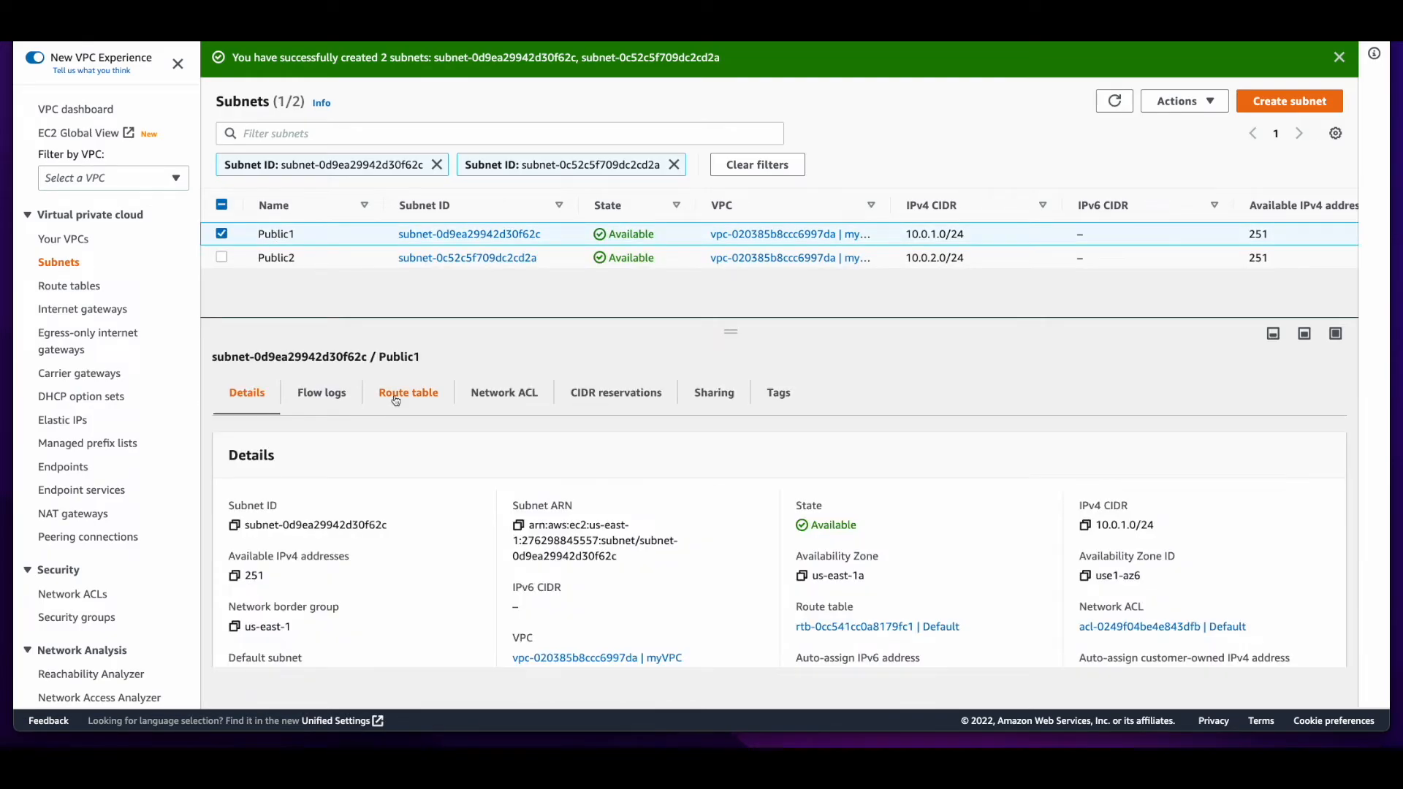
pyautogui.click(407, 392)
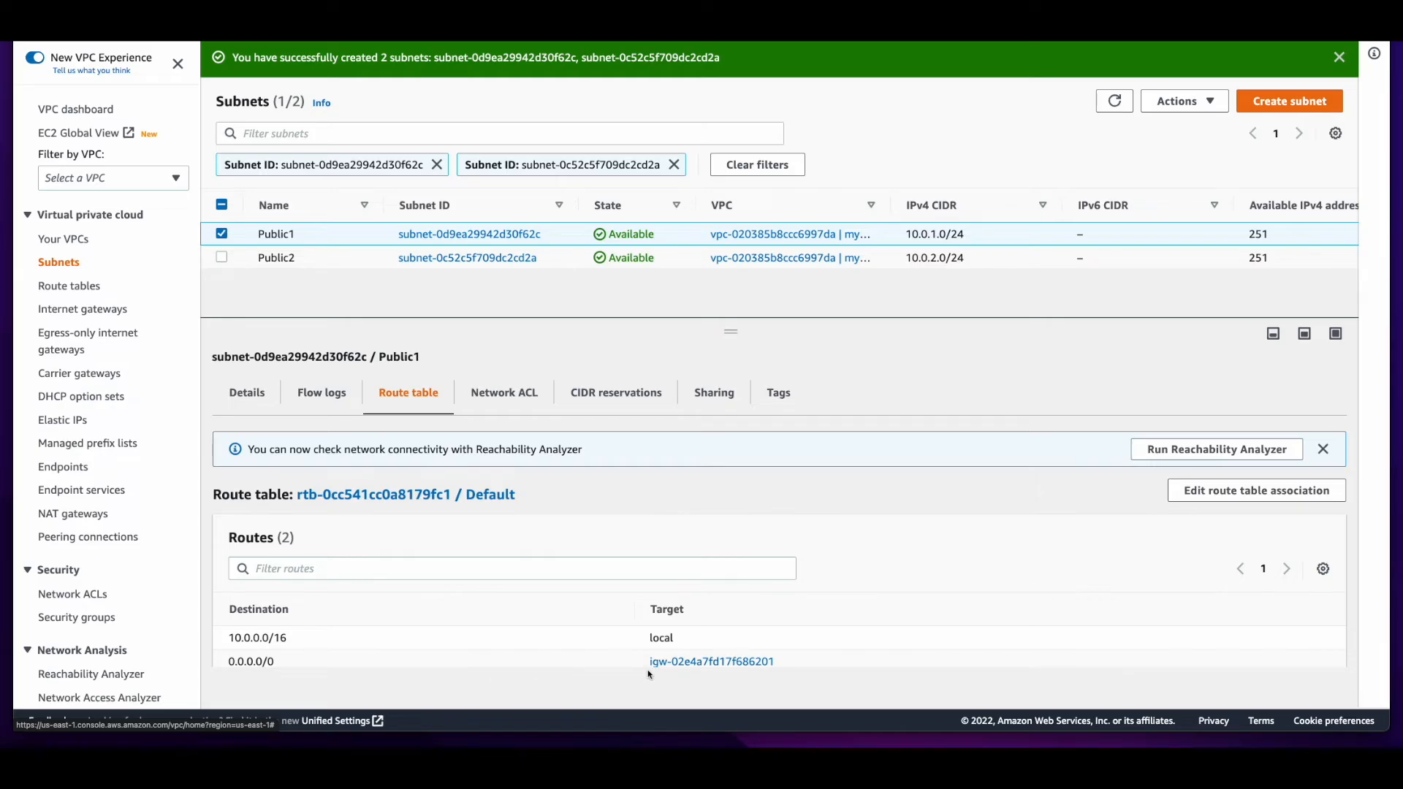
pyautogui.click(505, 396)
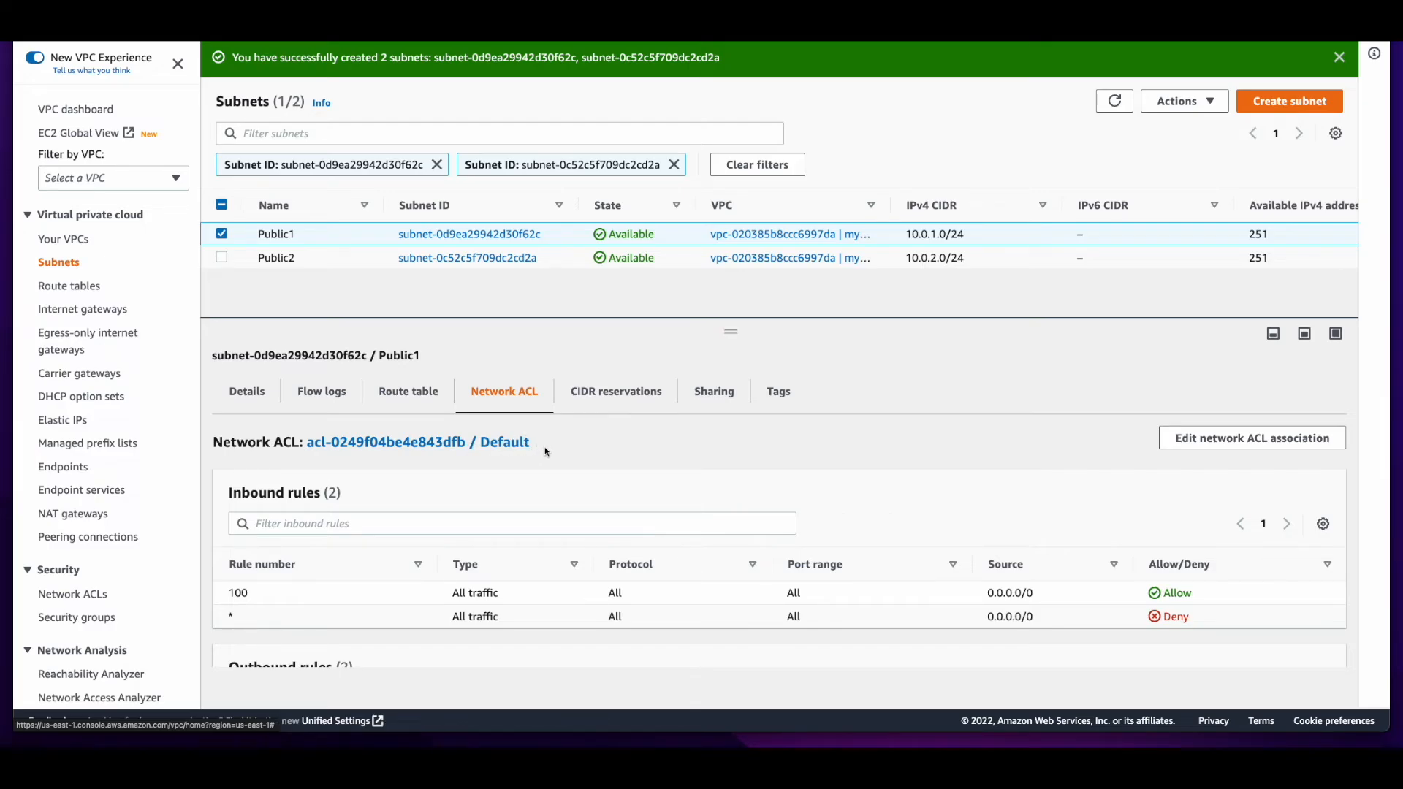
pyautogui.click(1250, 440)
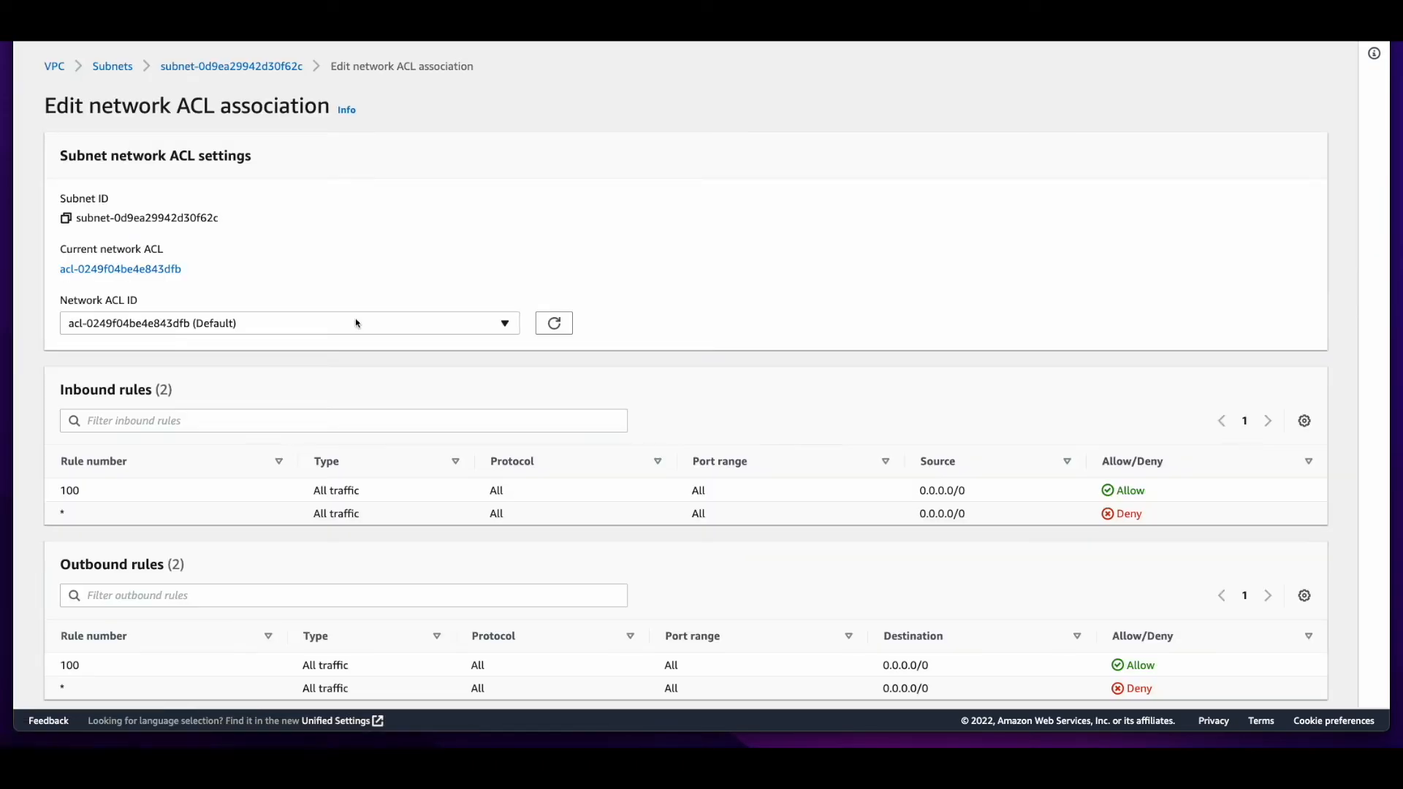
pyautogui.click(358, 322)
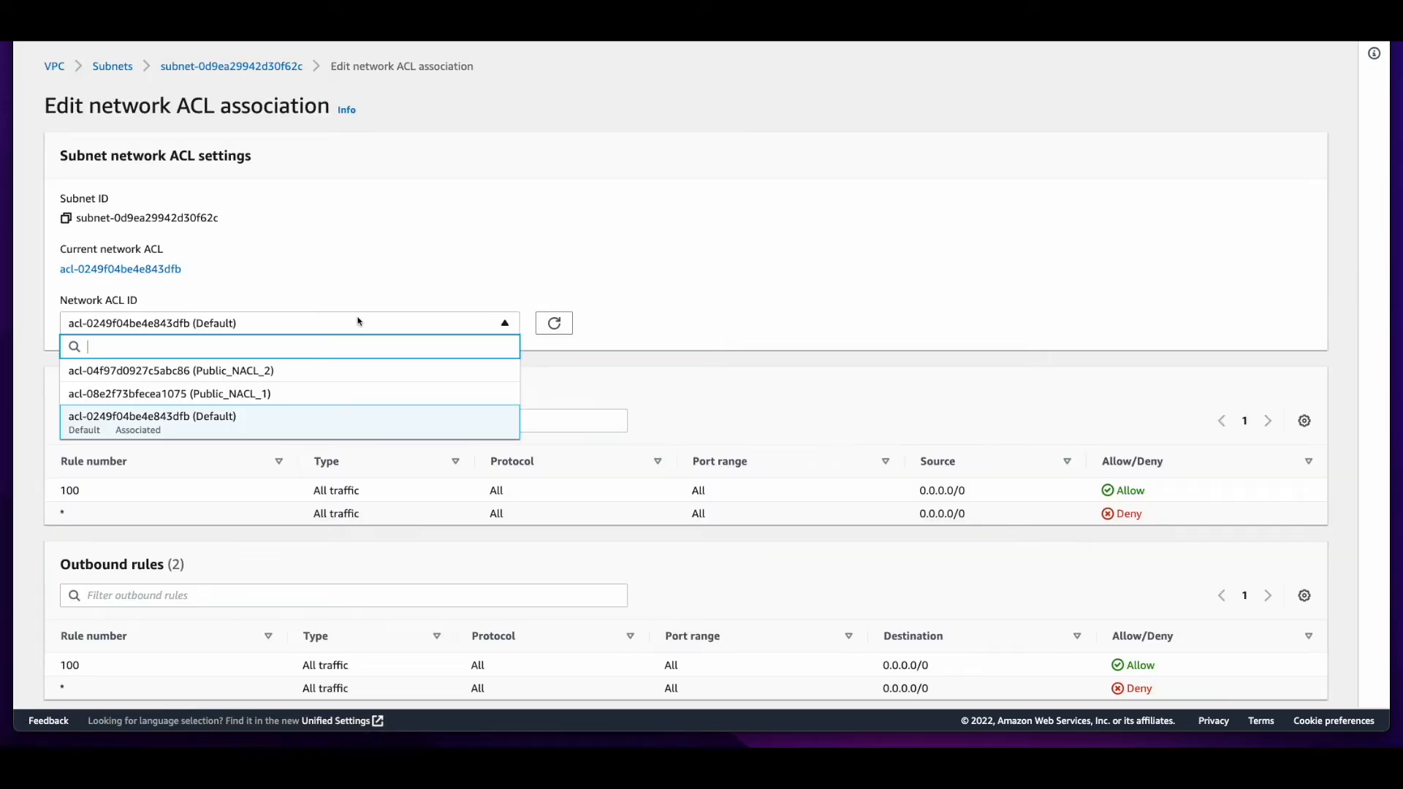
pyautogui.click(375, 397)
pyautogui.scroll(-2, 803, 439)
pyautogui.click(1300, 680)
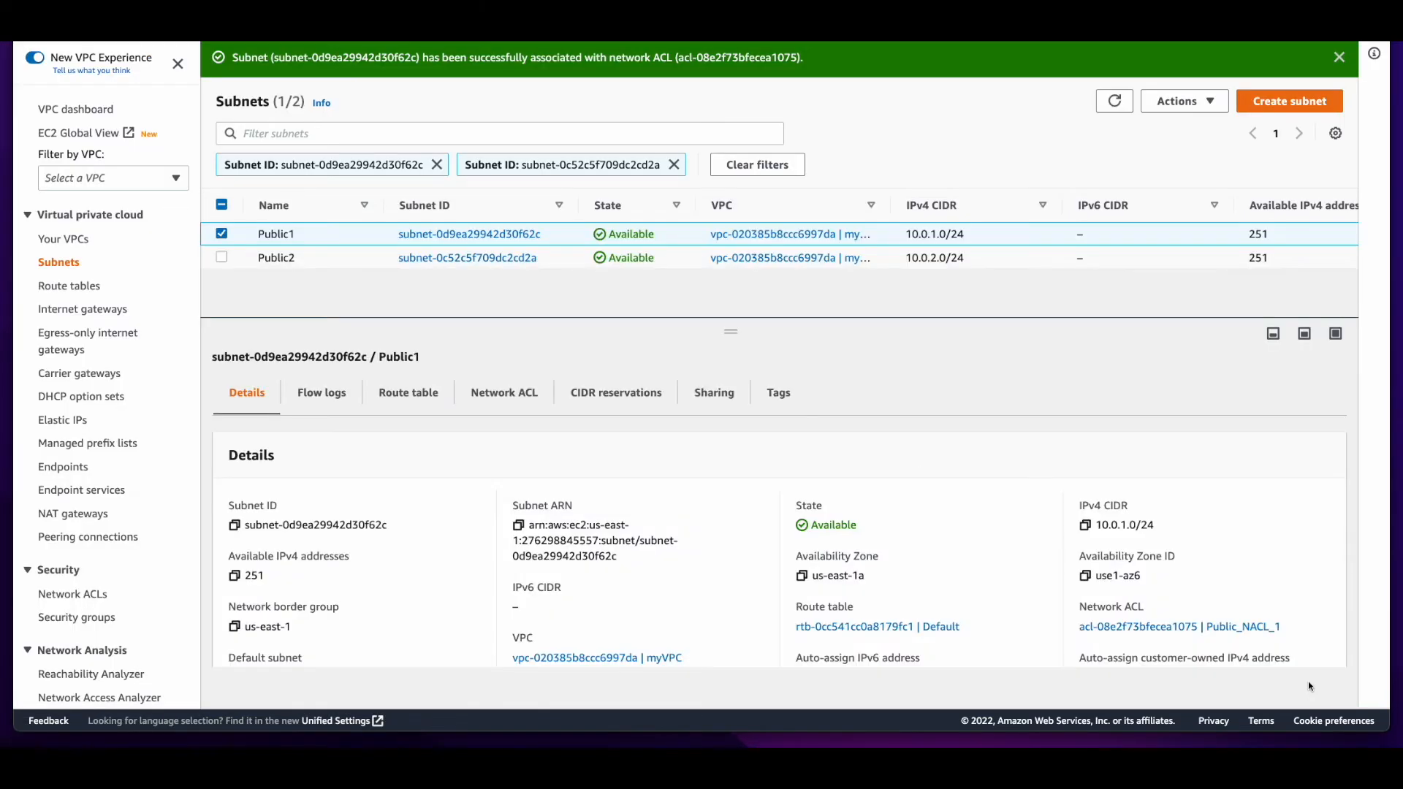
# Check the Public2 subnet's route table and change its network ACL association to Public_NACL_2
pyautogui.click(277, 258)
pyautogui.click(408, 393)
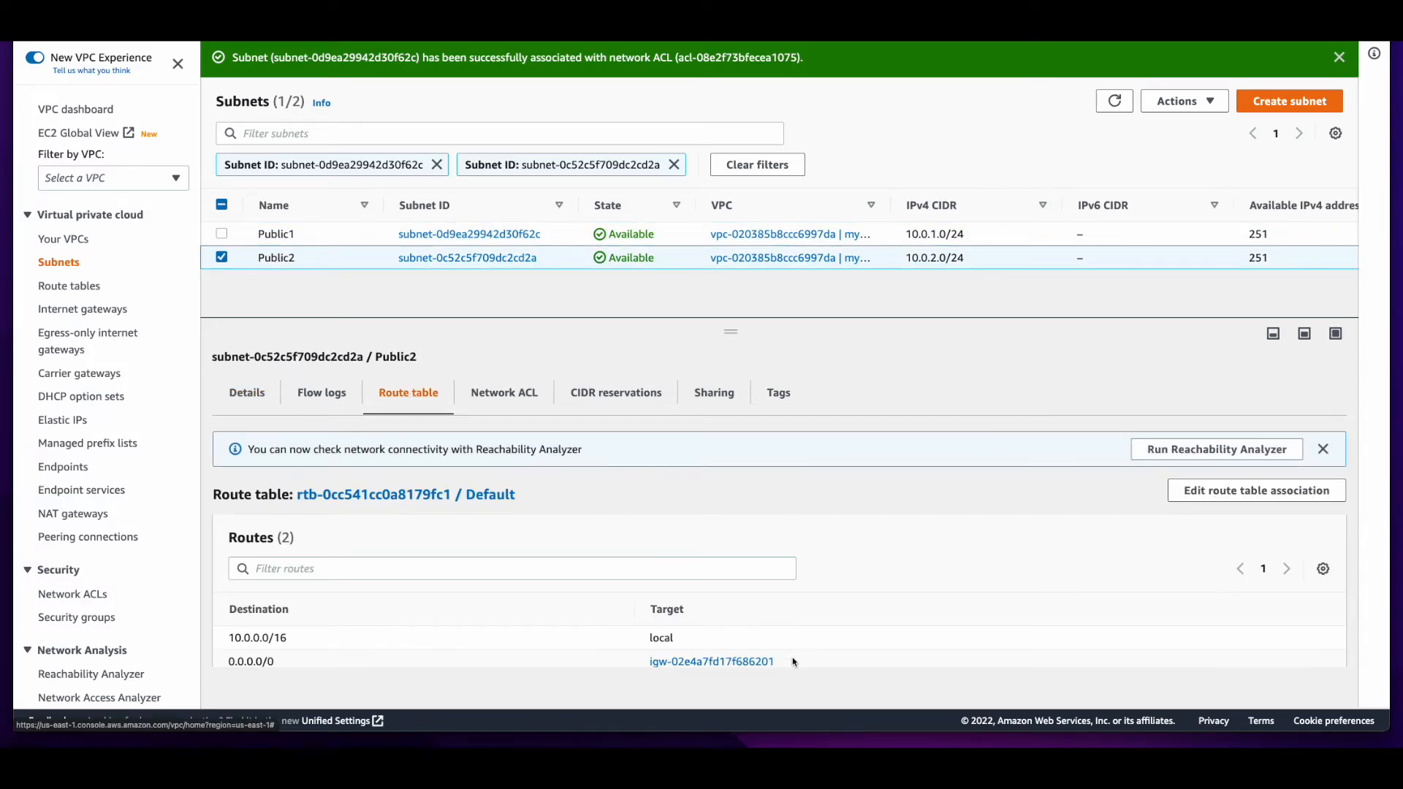
pyautogui.click(514, 402)
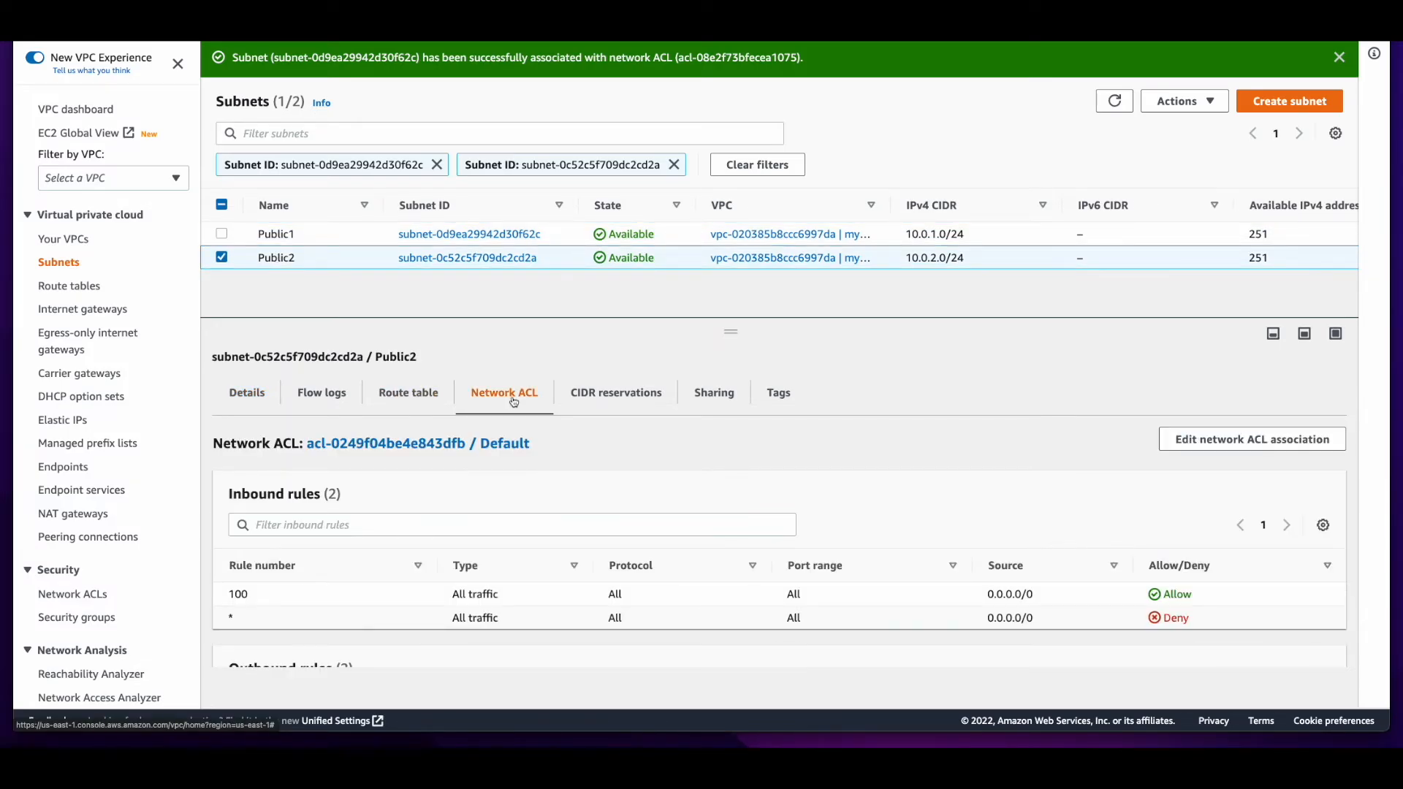
pyautogui.click(1176, 439)
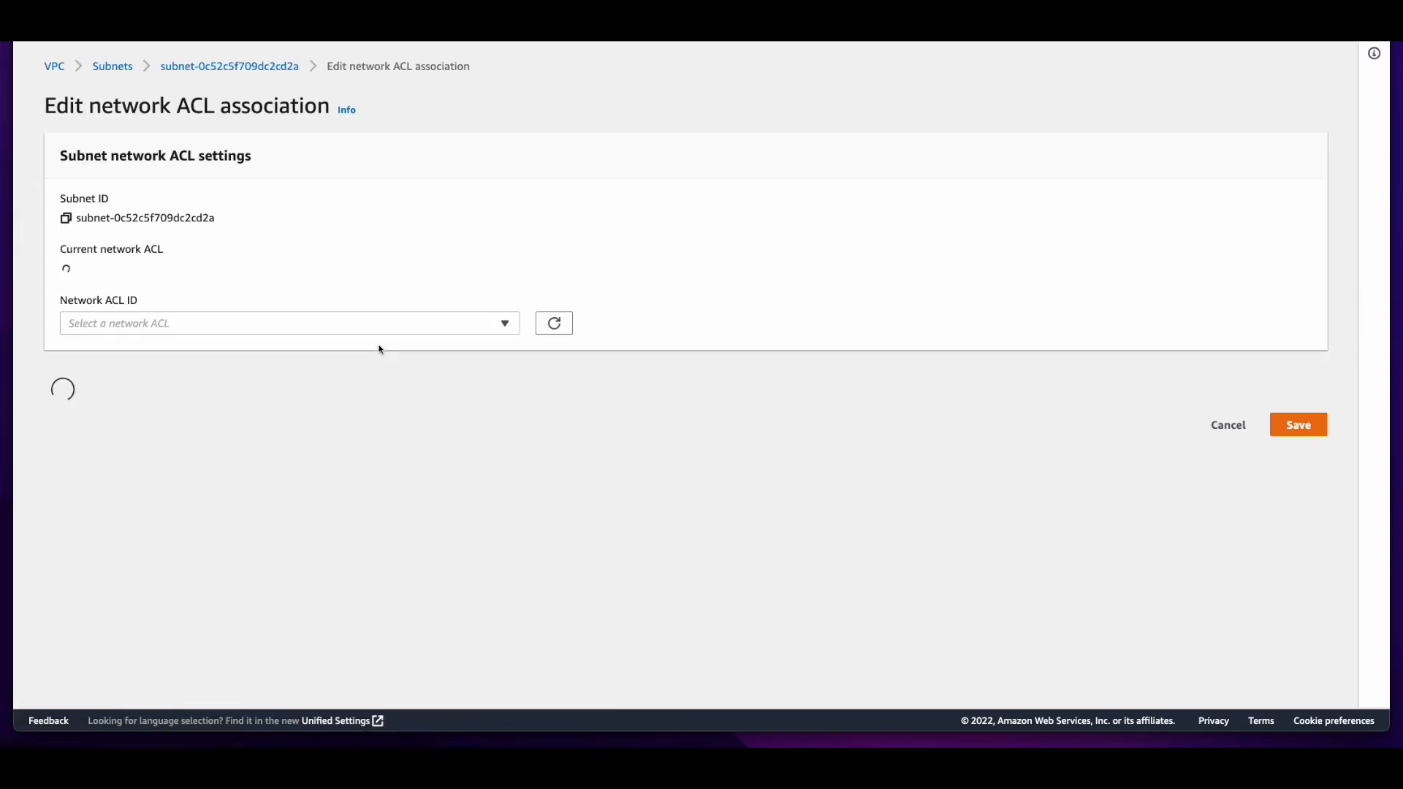
pyautogui.click(350, 323)
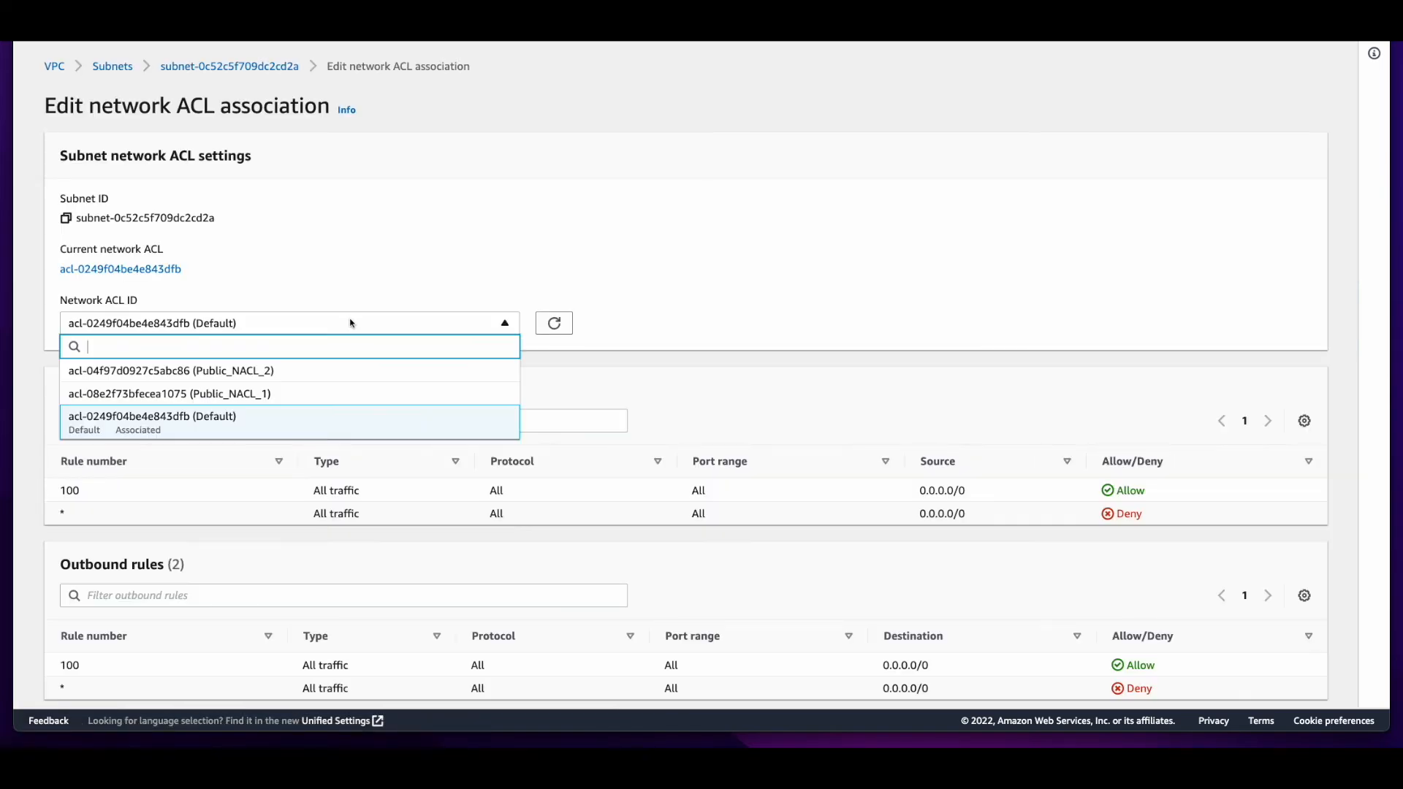
pyautogui.click(349, 373)
pyautogui.scroll(-1, 1315, 693)
pyautogui.click(1313, 686)
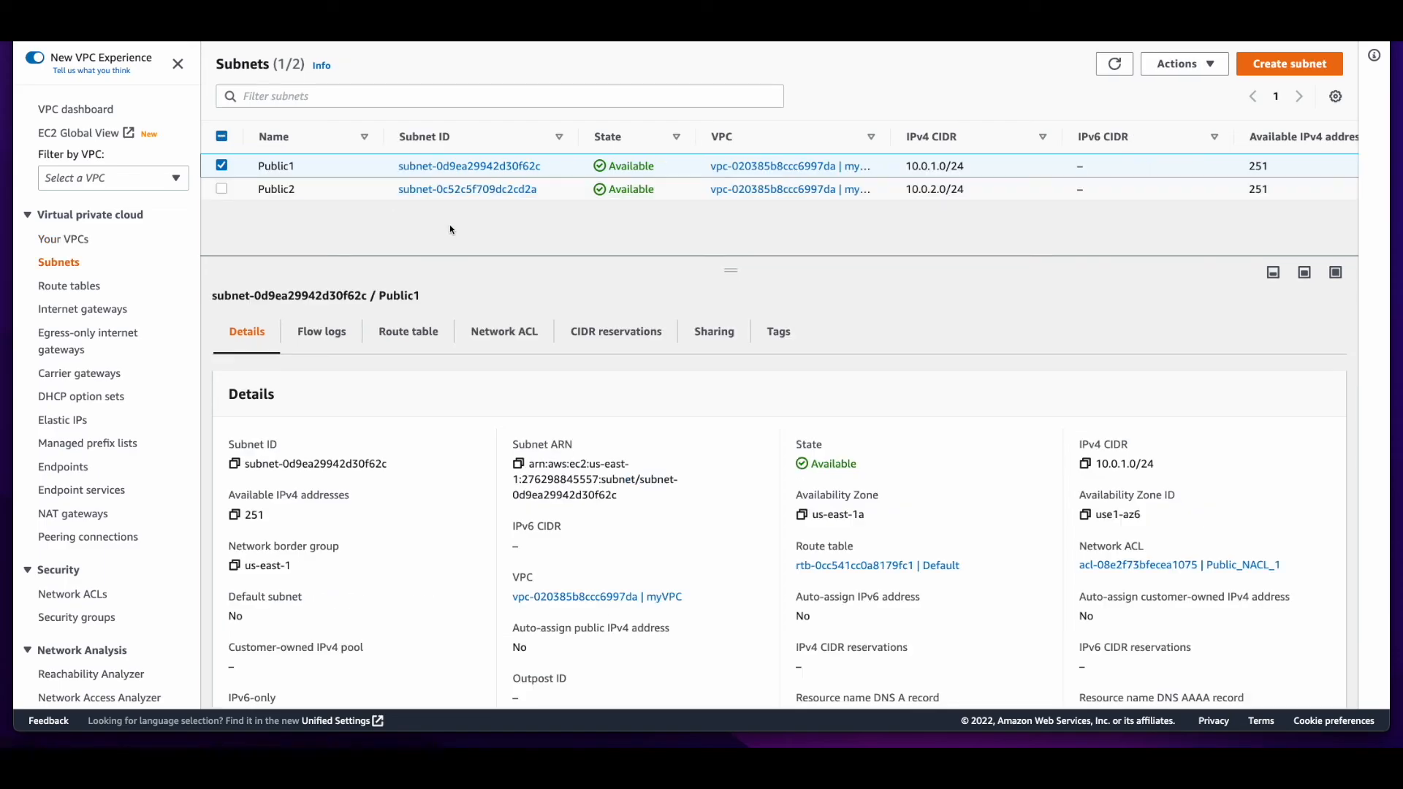
# Compare the availability zones in the details of the Public1 and Public2 subnets
pyautogui.tripleClick(813, 516)
pyautogui.click(301, 189)
pyautogui.moveTo(882, 516); pyautogui.dragTo(821, 516)
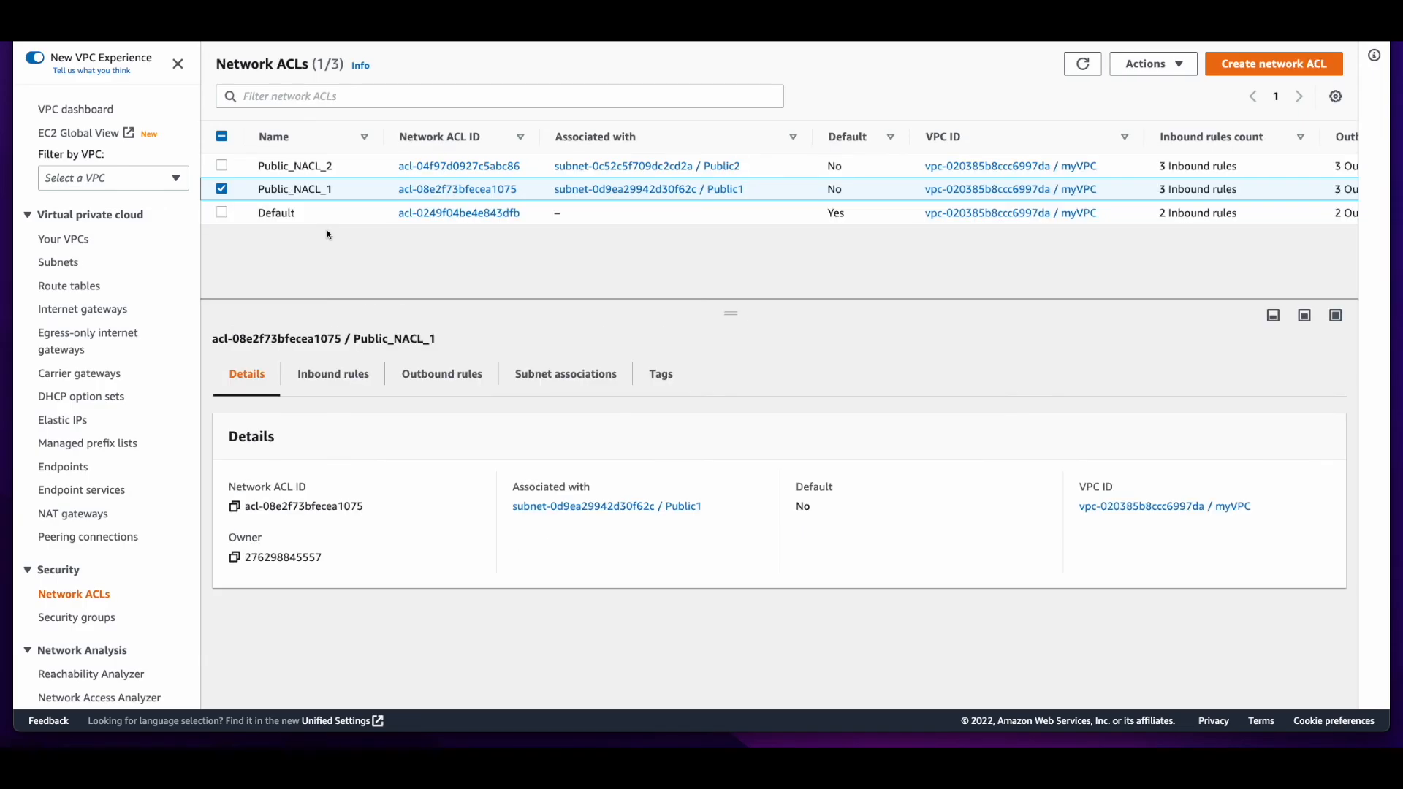
# Review the details of the Public_NACL_2 network ACL, the default route table and the myIGW internet gateway
pyautogui.click(295, 166)
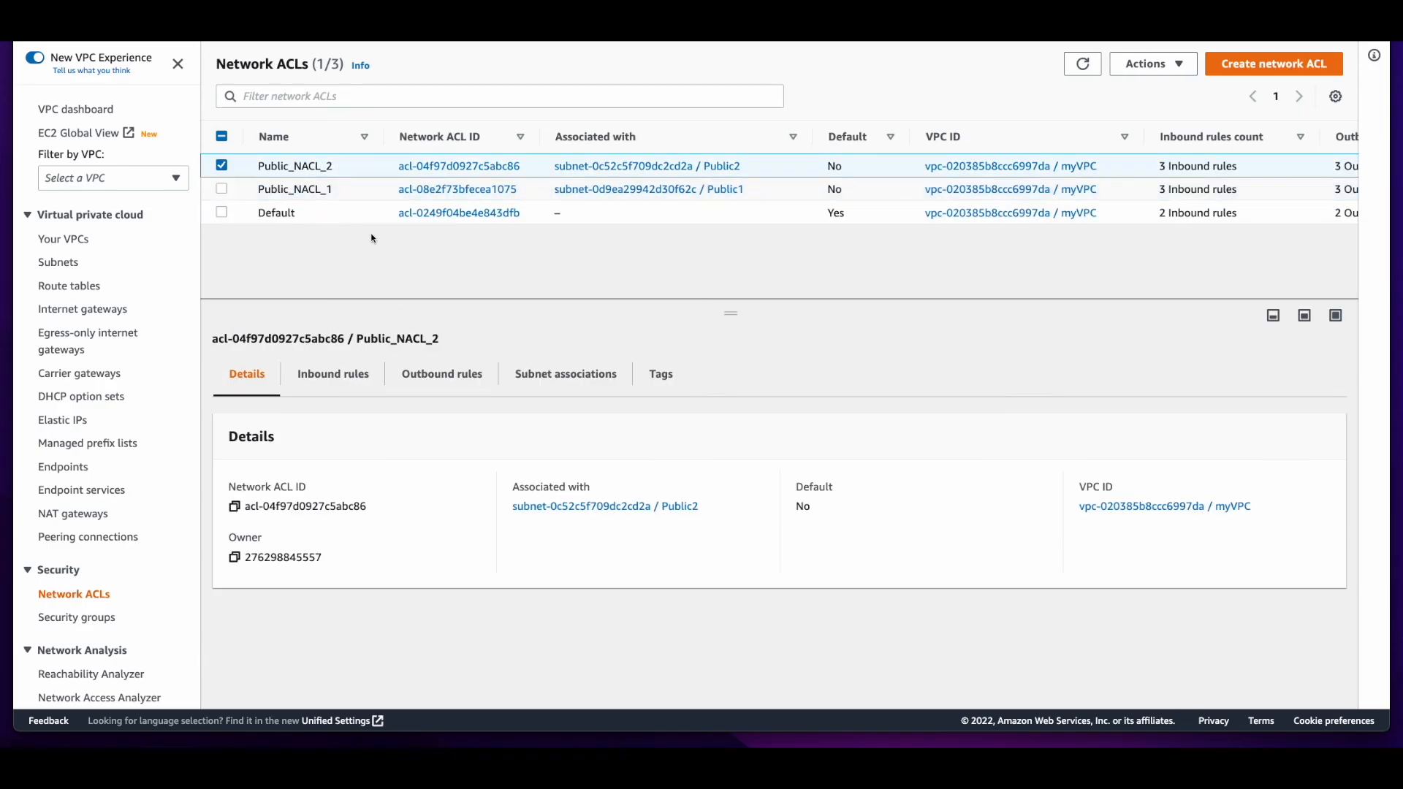
pyautogui.click(82, 287)
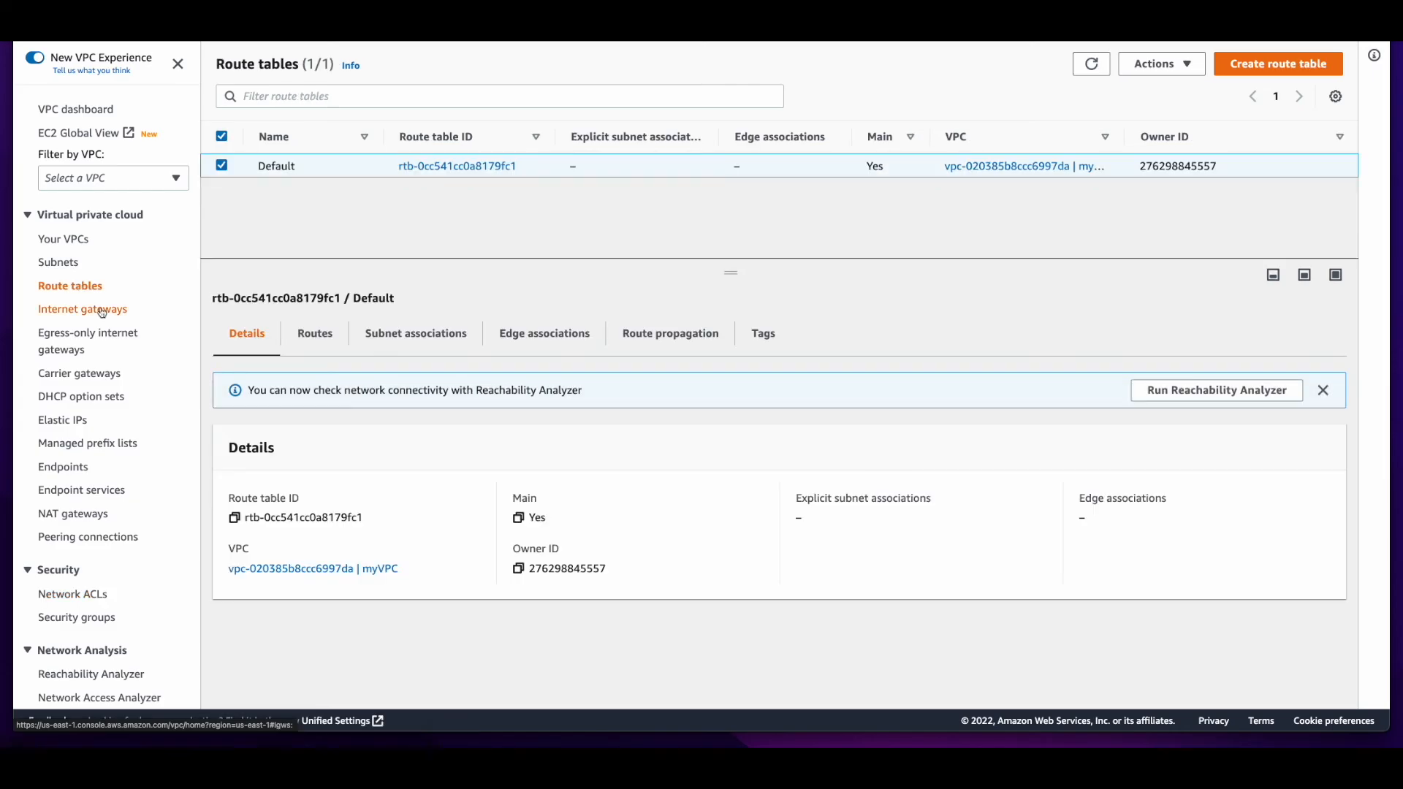
pyautogui.click(100, 311)
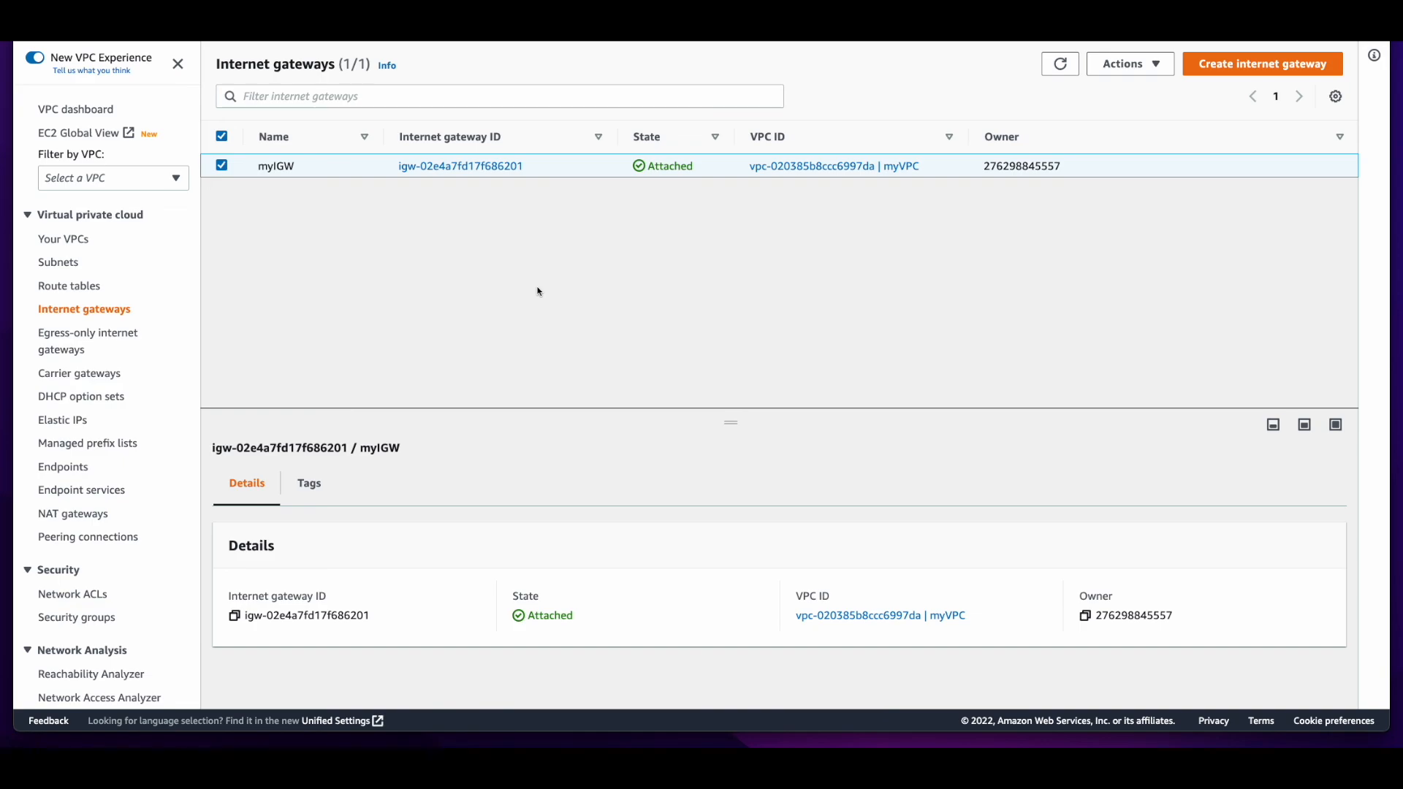